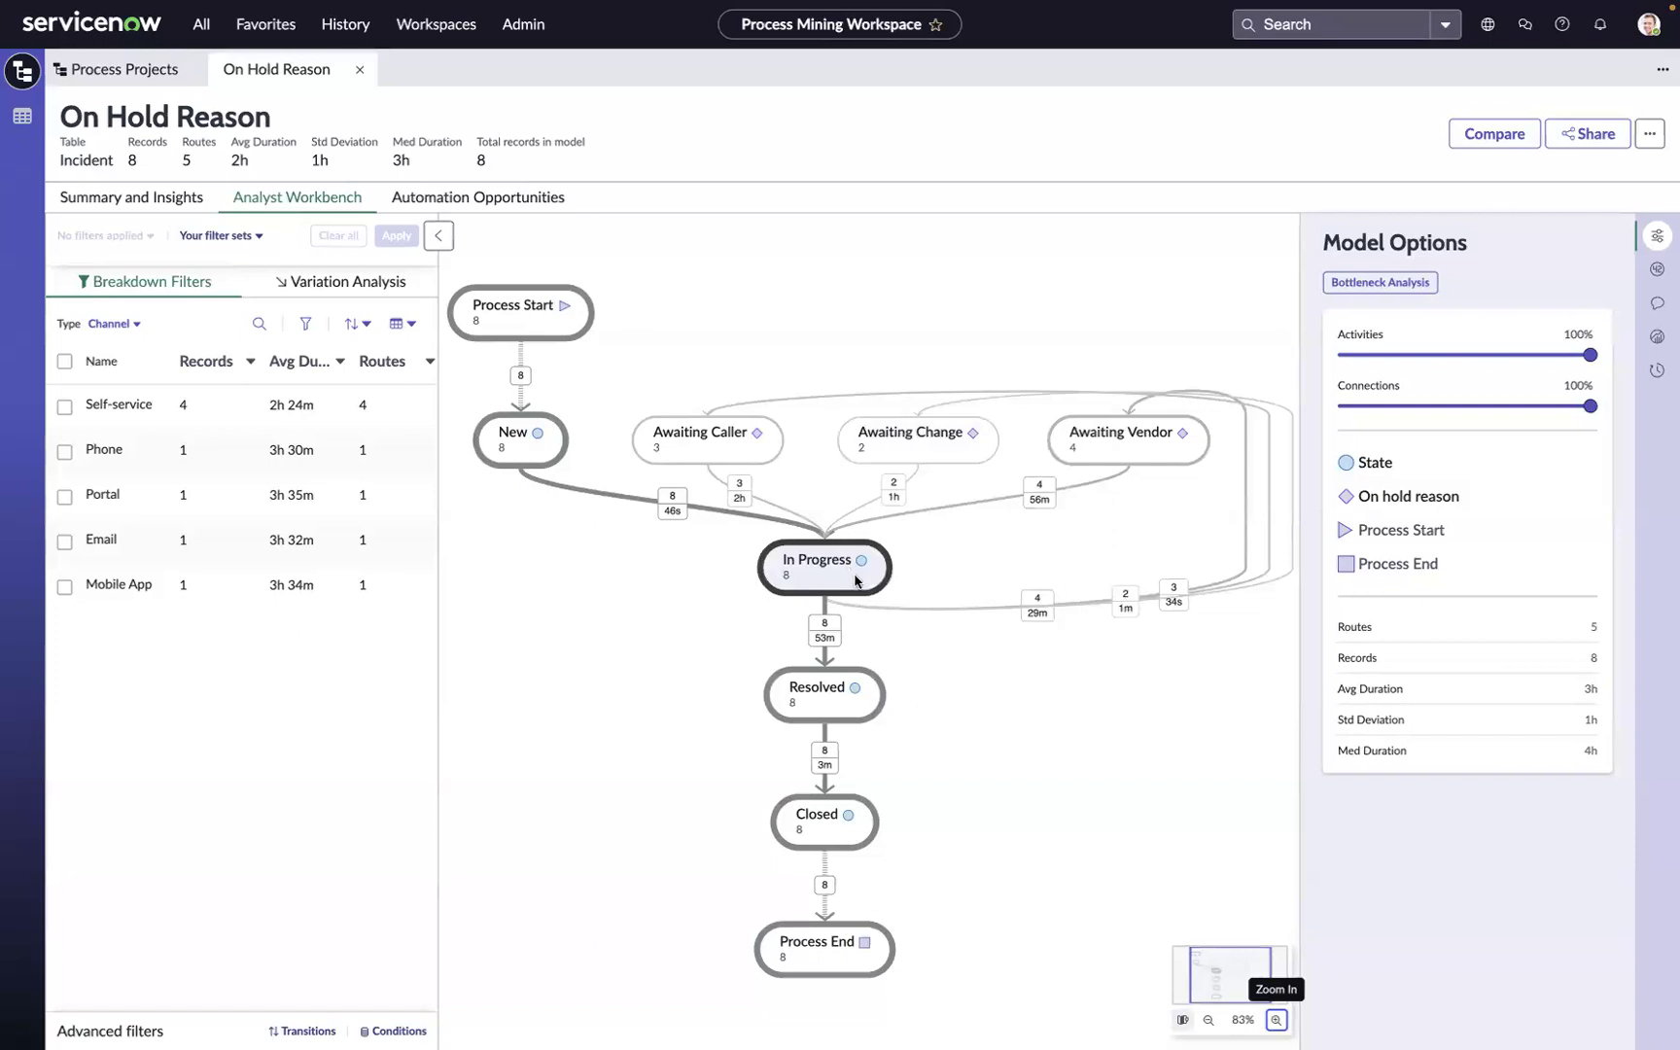
Step: Inspect the transitions between In Progress and Awaiting Vendor in both directions, selecting the 3h 15m - 3h 30m bar of the return transition's duration distribution
{"action": "left_click", "coordinate": [1030, 608]}
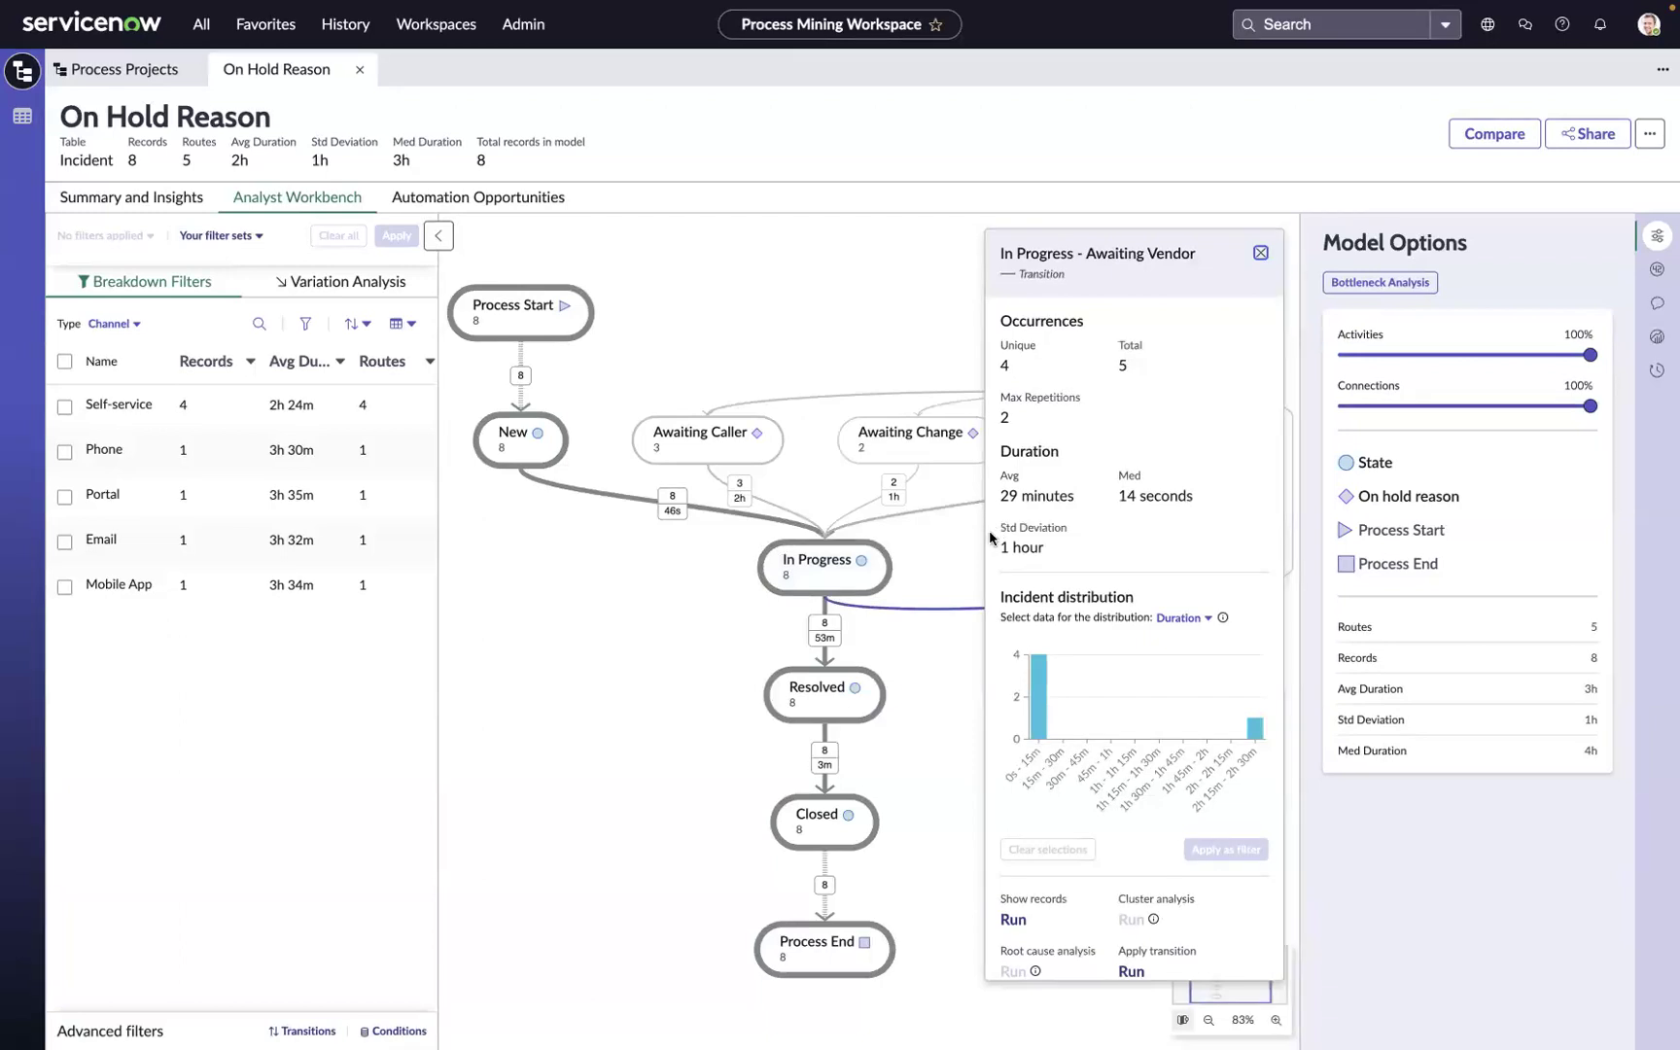
{"action": "left_click", "coordinate": [1260, 253]}
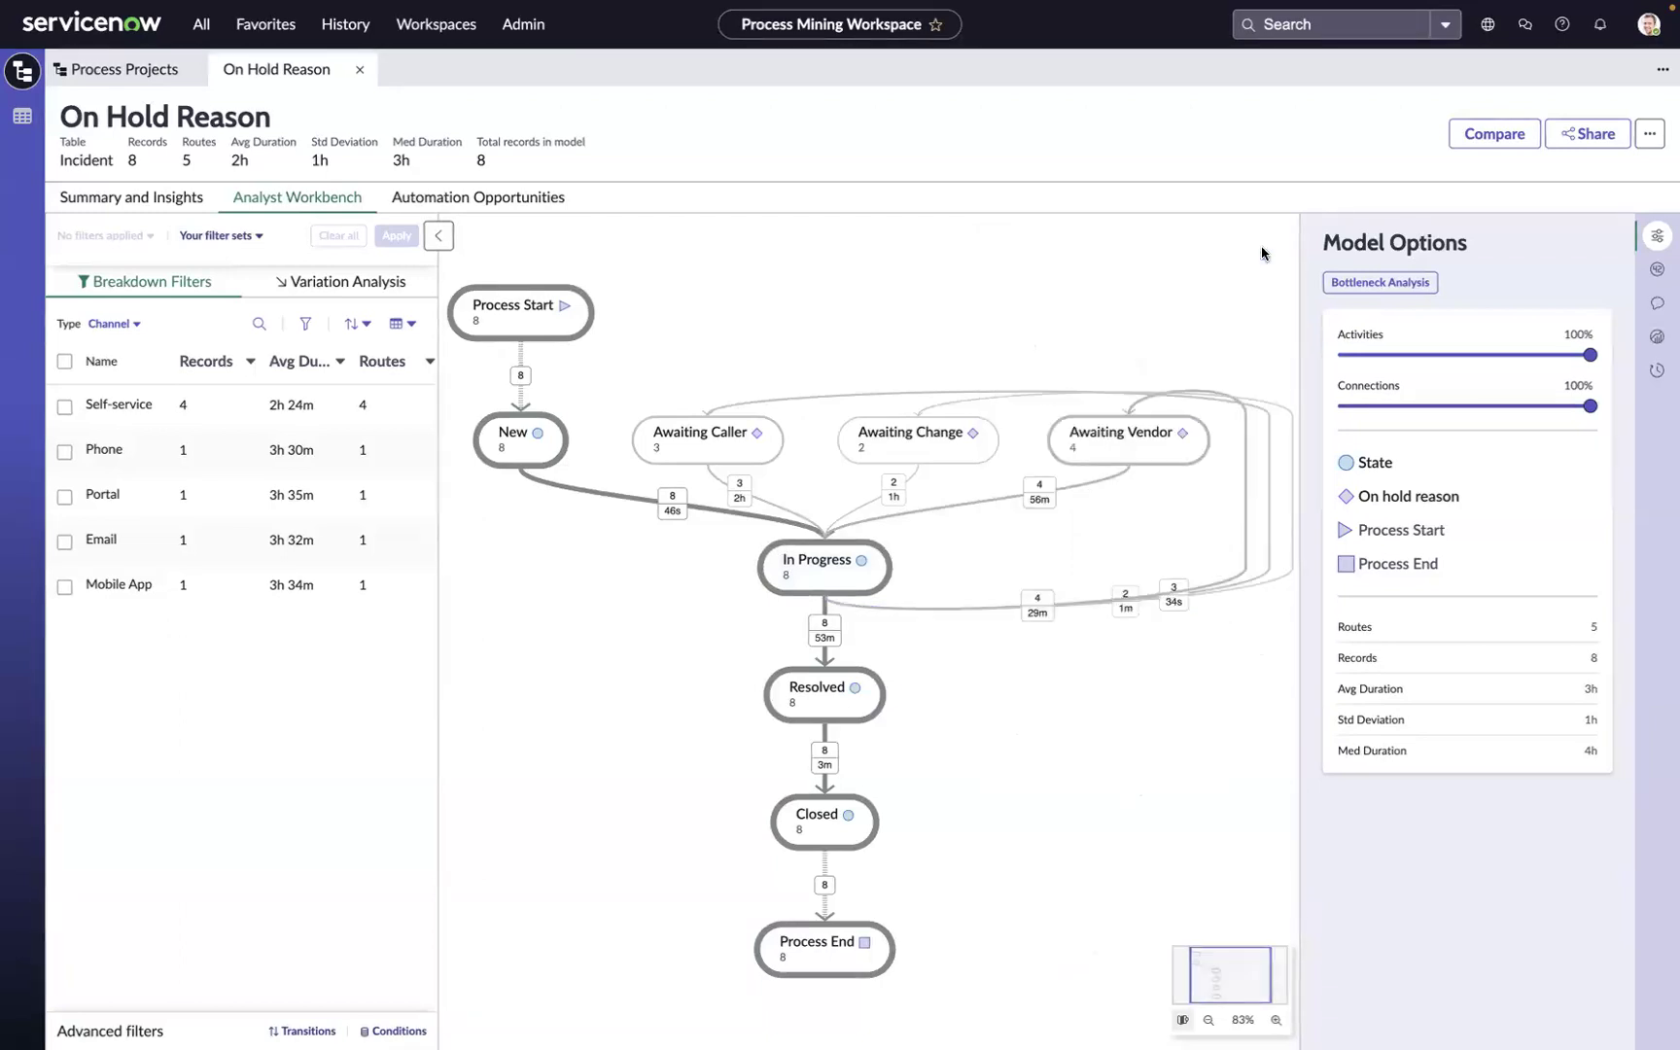
{"action": "left_click", "coordinate": [1046, 493]}
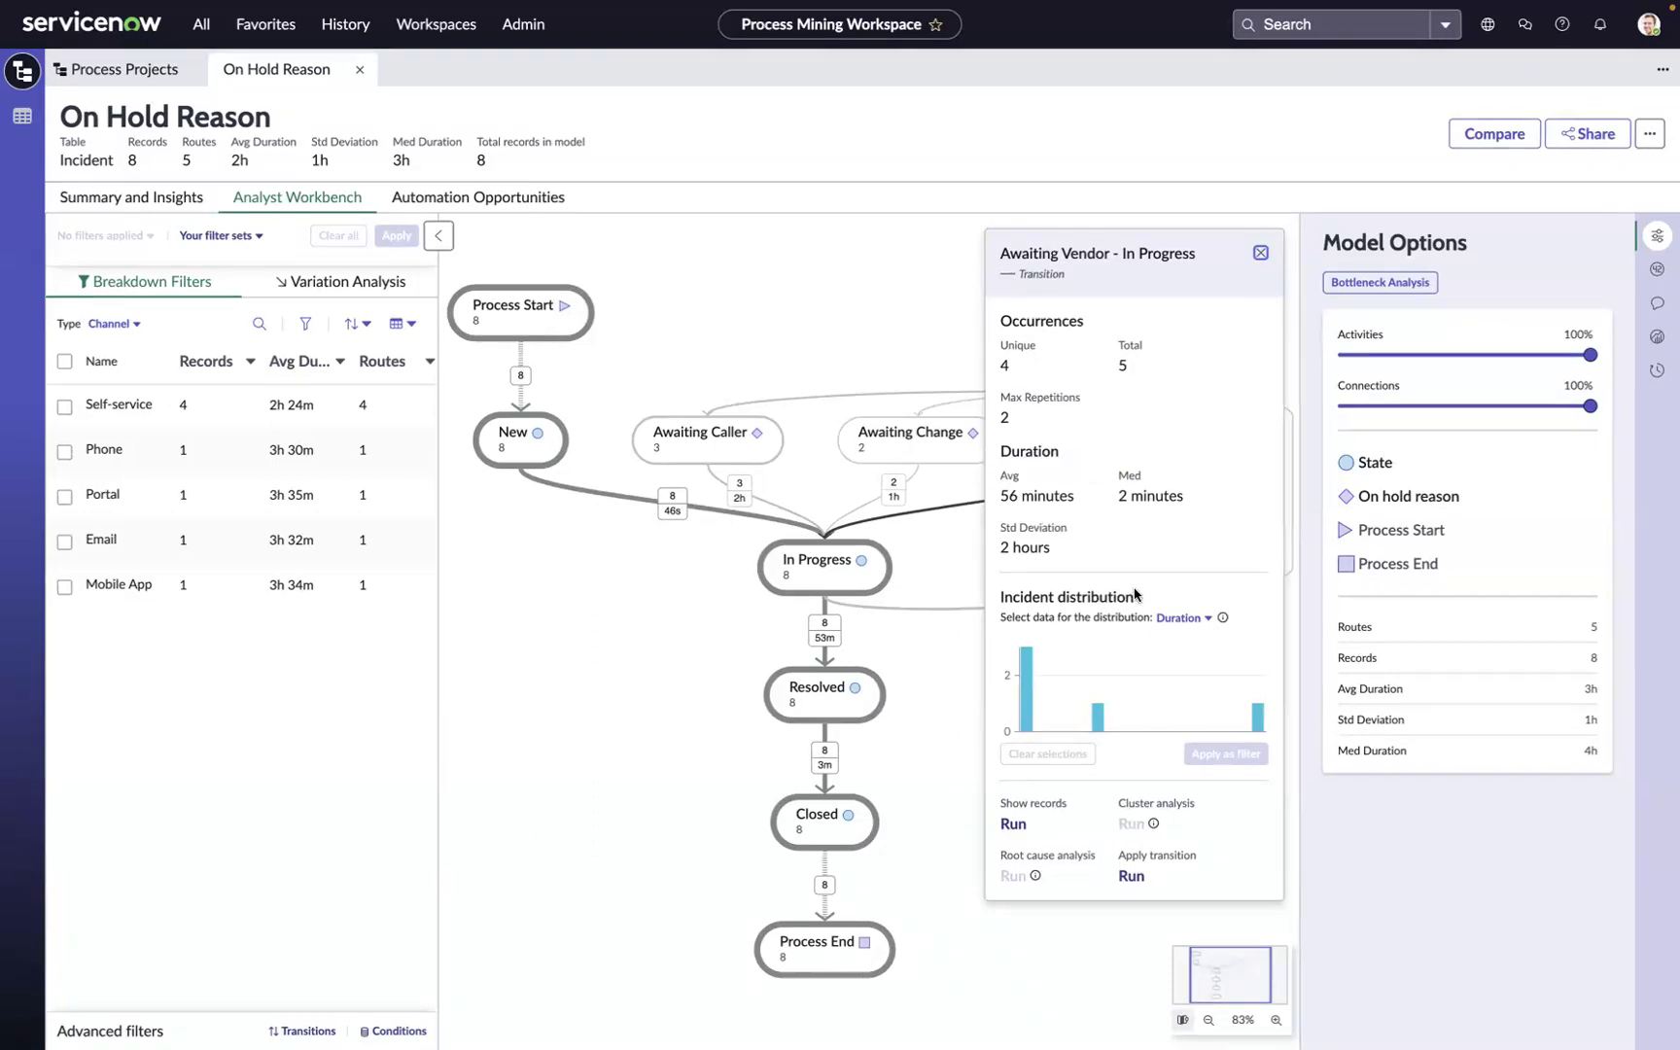
{"action": "mouse_move", "coordinate": [1194, 668]}
{"action": "mouse_move", "coordinate": [1258, 717]}
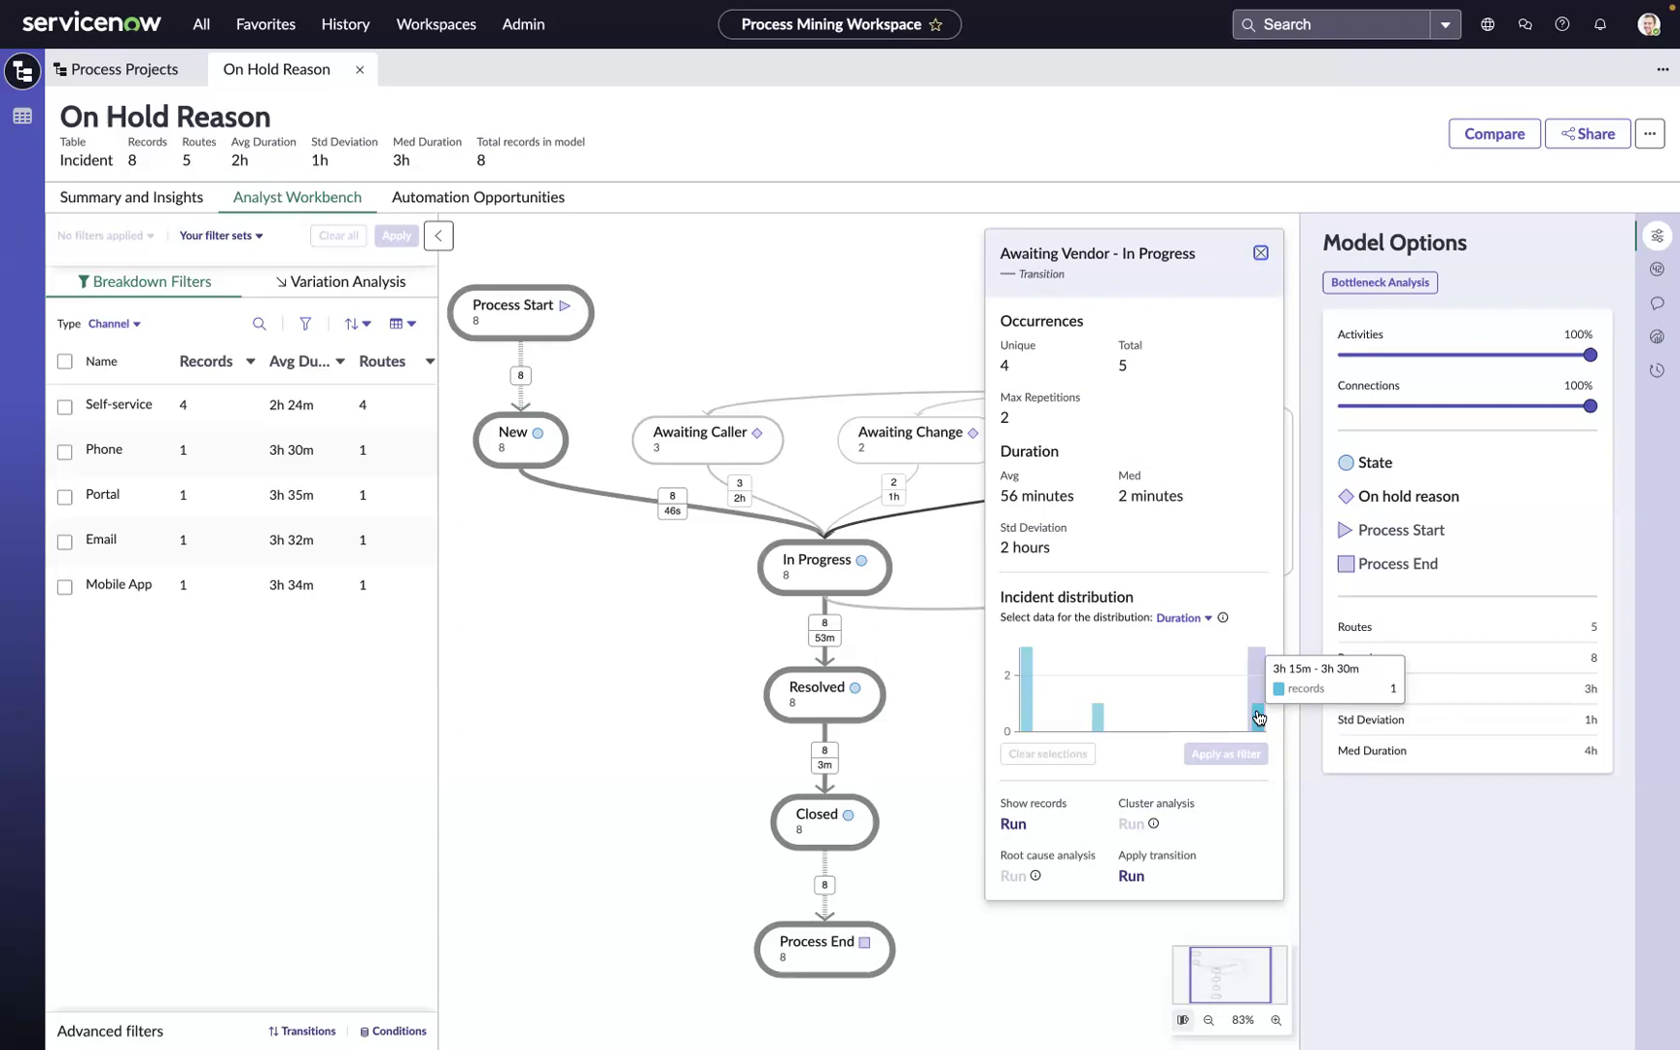
{"action": "left_click", "coordinate": [1258, 718]}
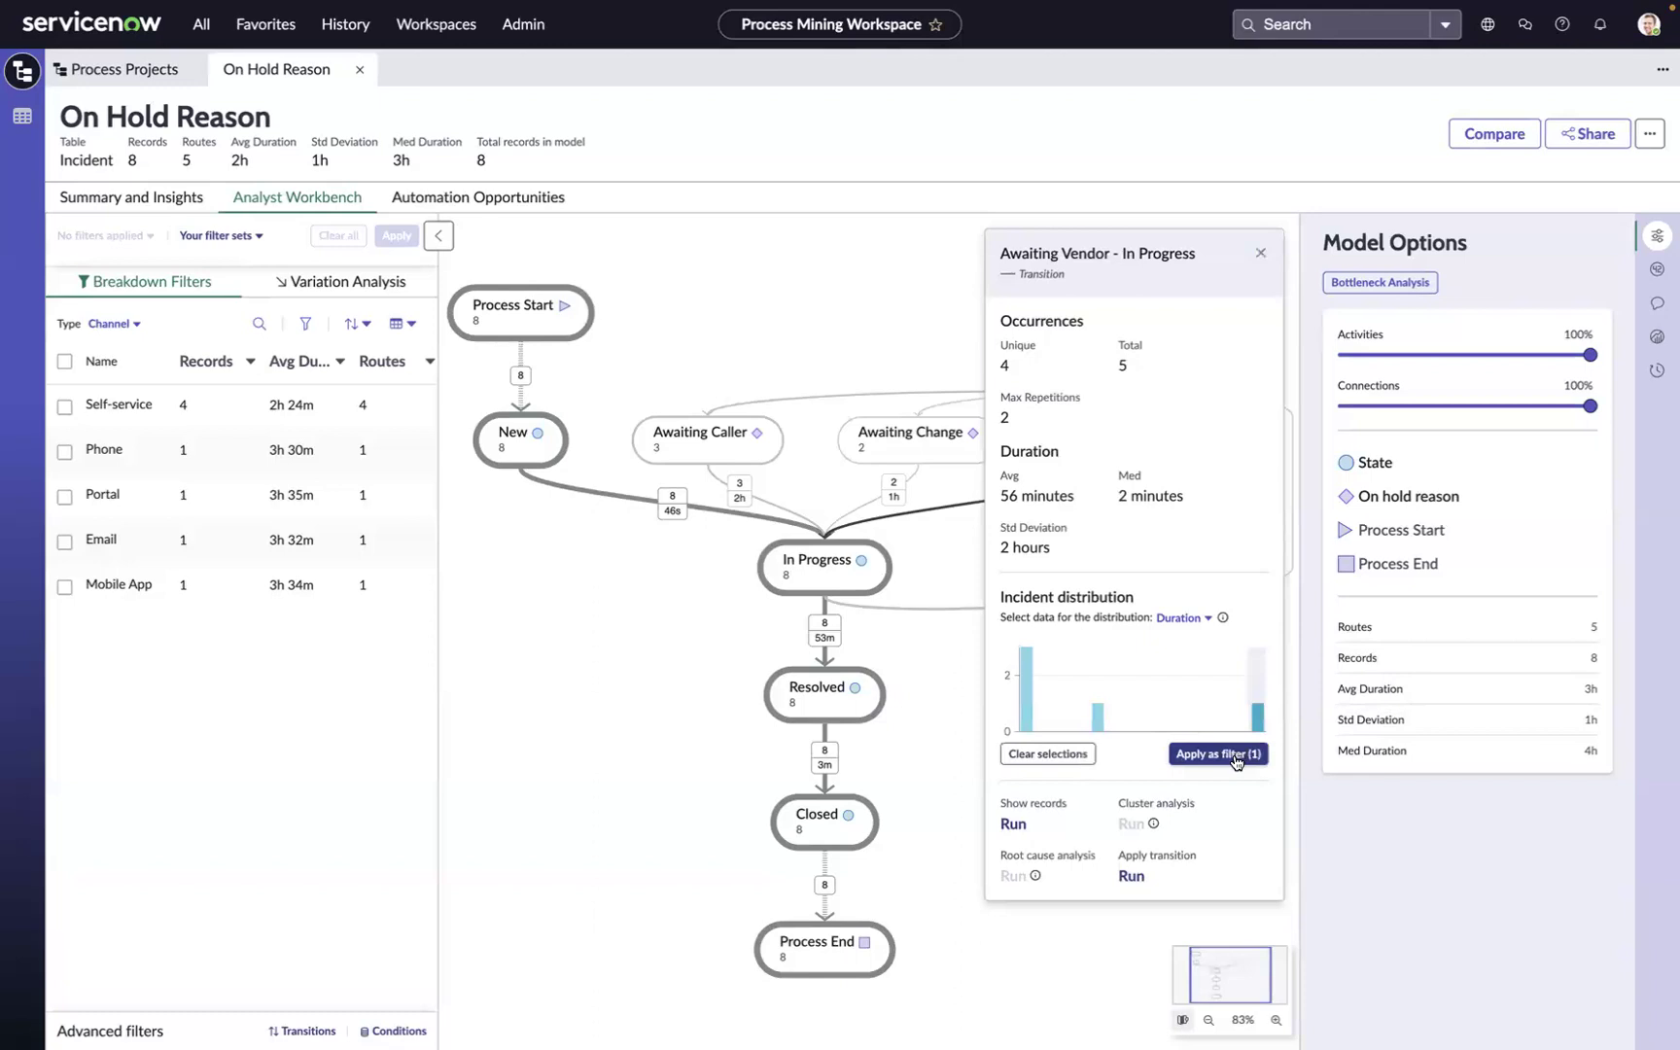
{"action": "left_click", "coordinate": [1260, 255]}
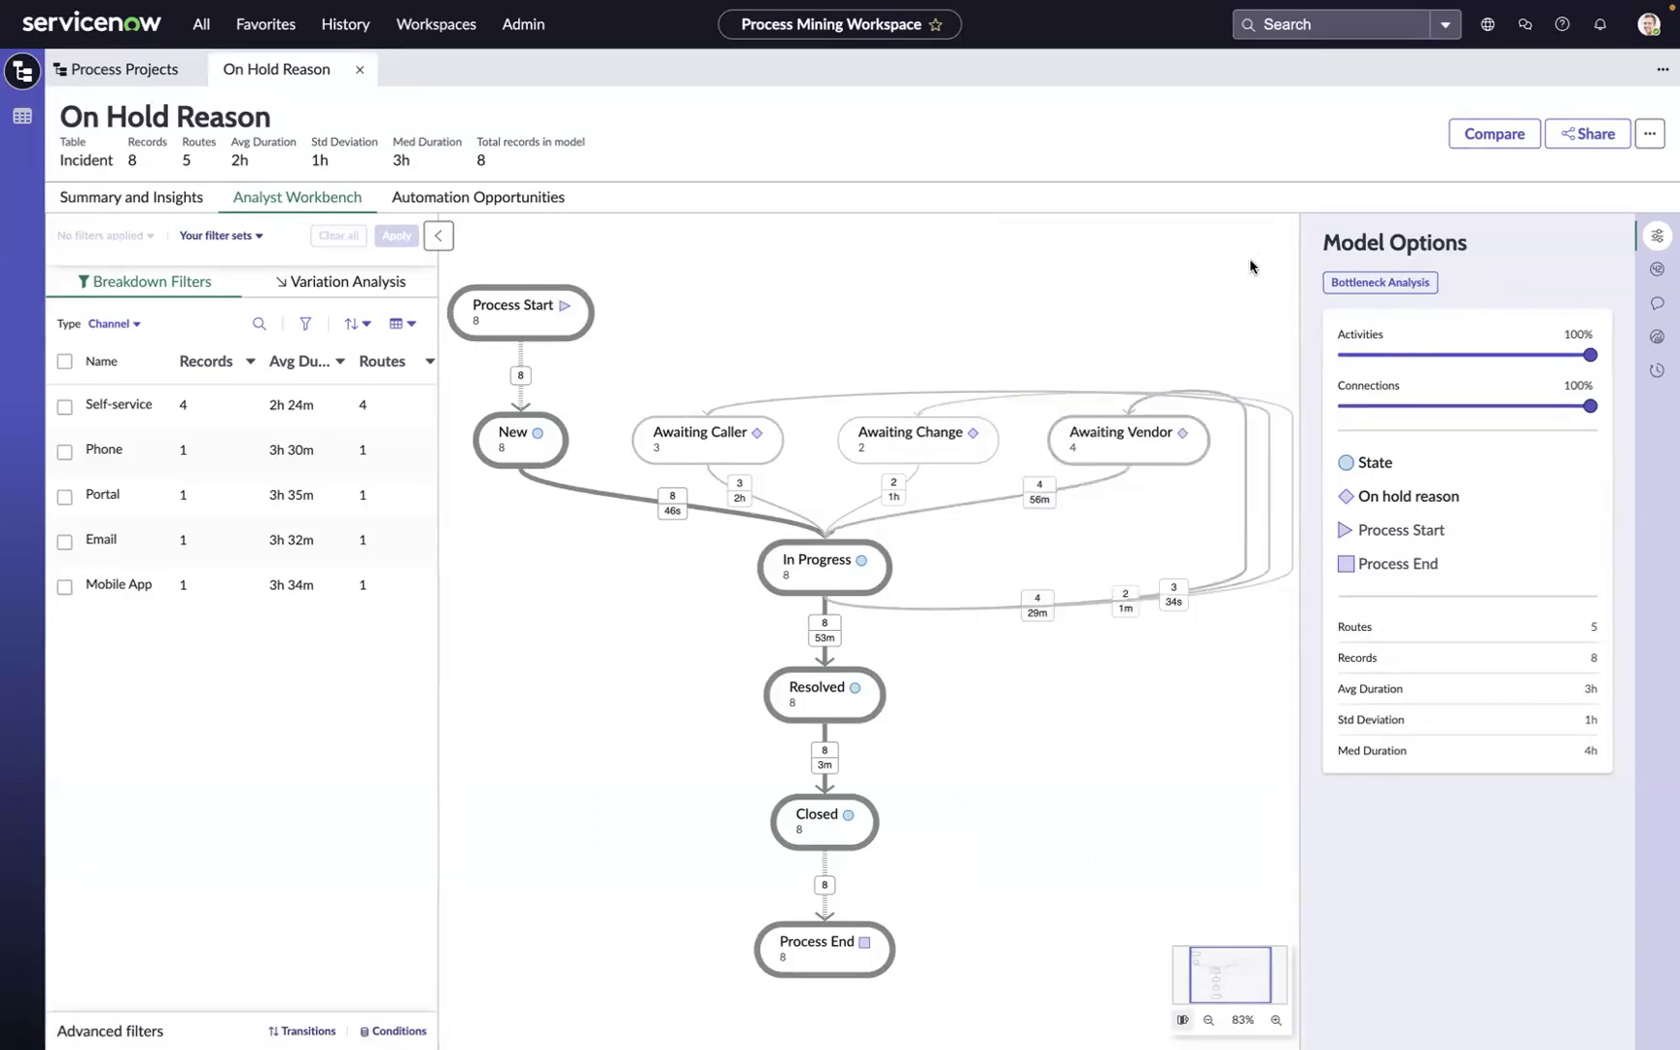
Step: Filter the process map to incidents in which the Awaiting Vendor hold reason has 2 repetitions
{"action": "left_click", "coordinate": [1126, 441]}
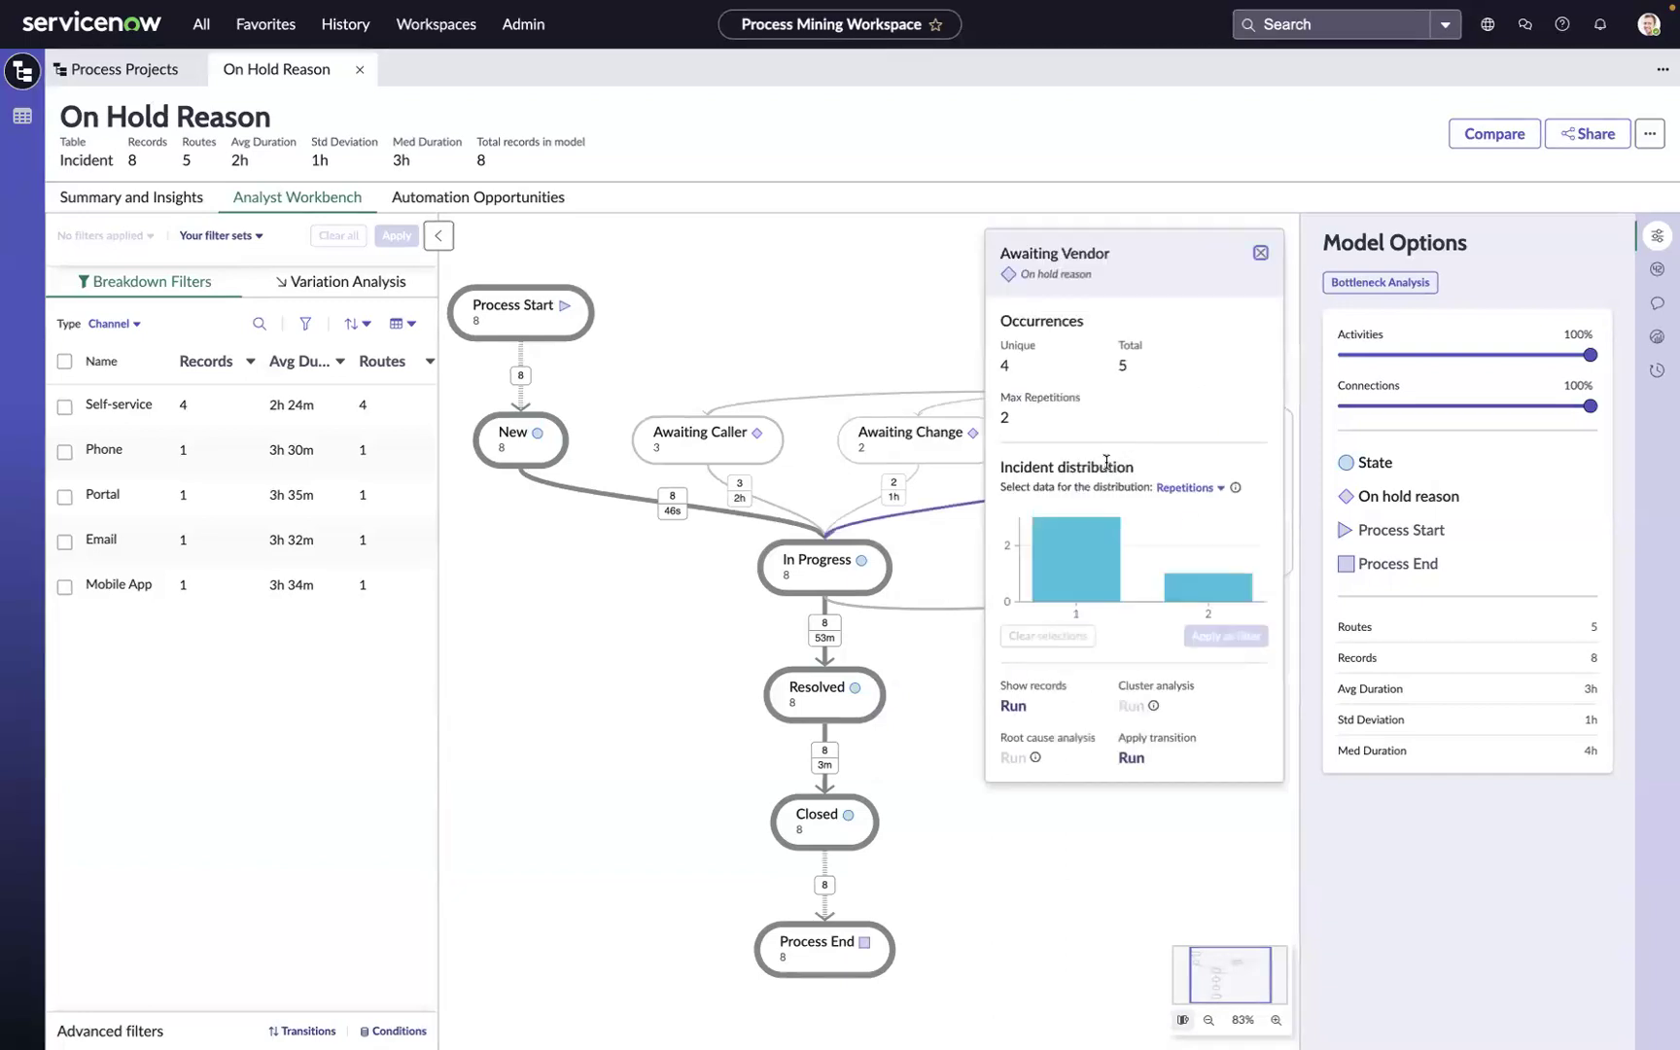
{"action": "mouse_move", "coordinate": [1182, 586]}
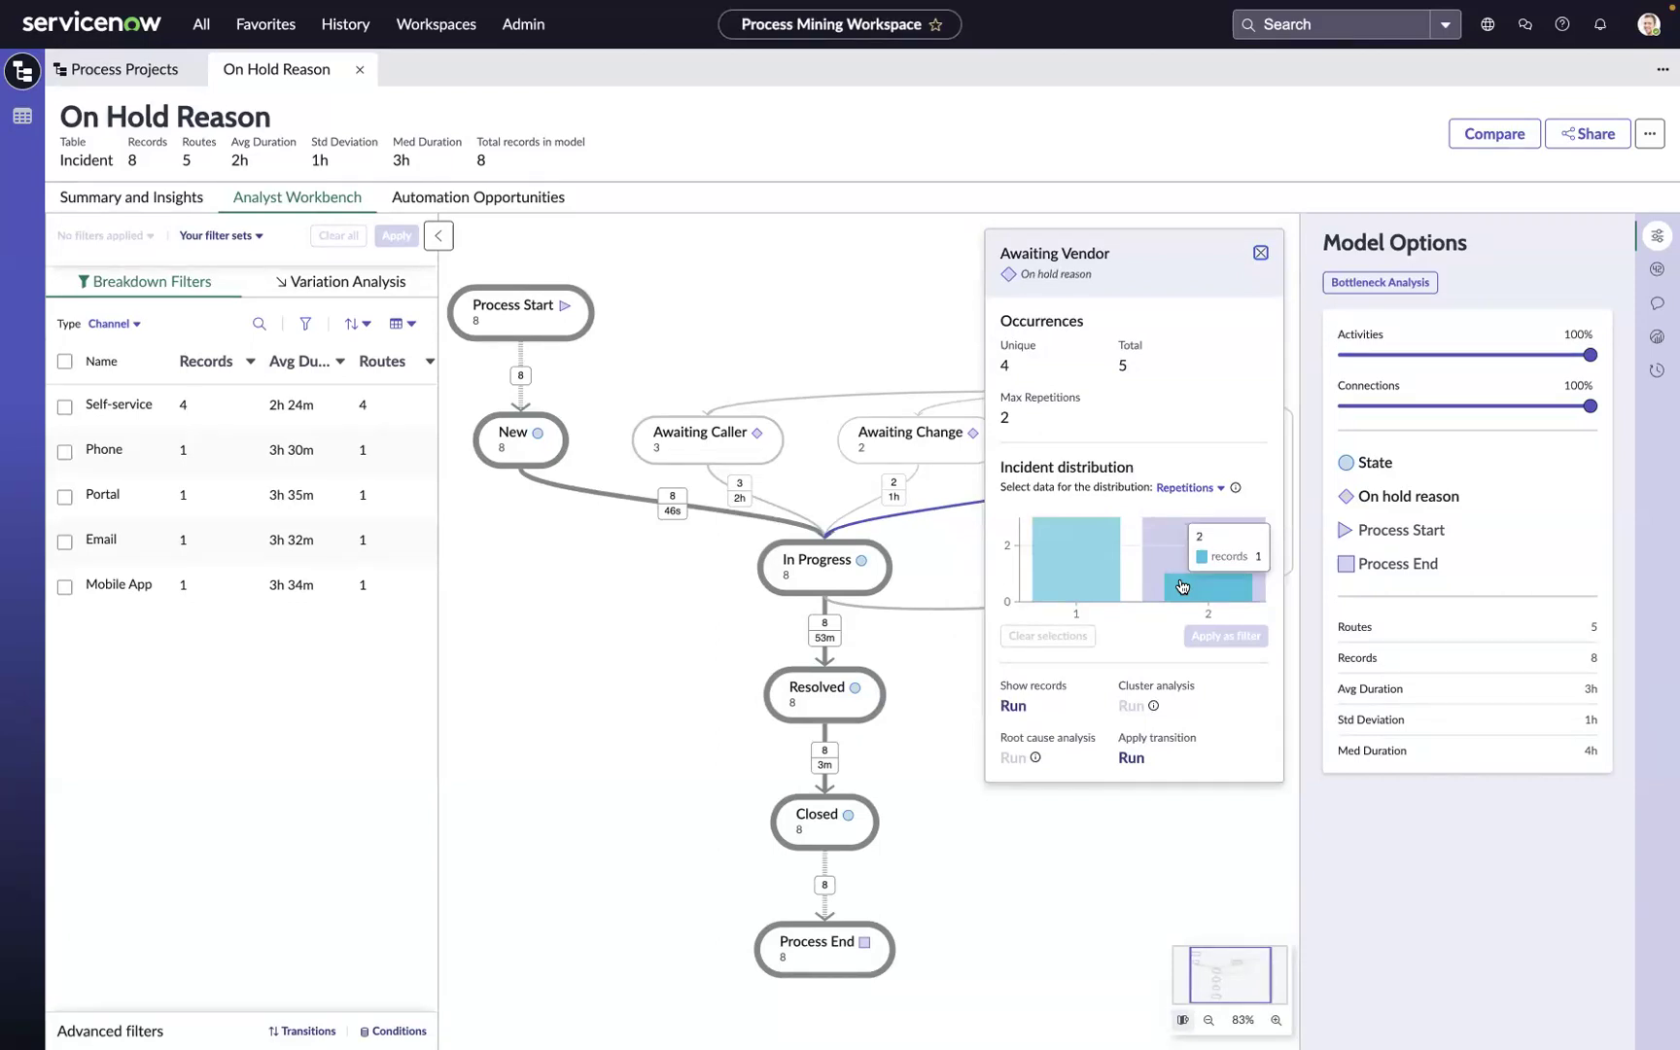
{"action": "left_click", "coordinate": [1182, 587]}
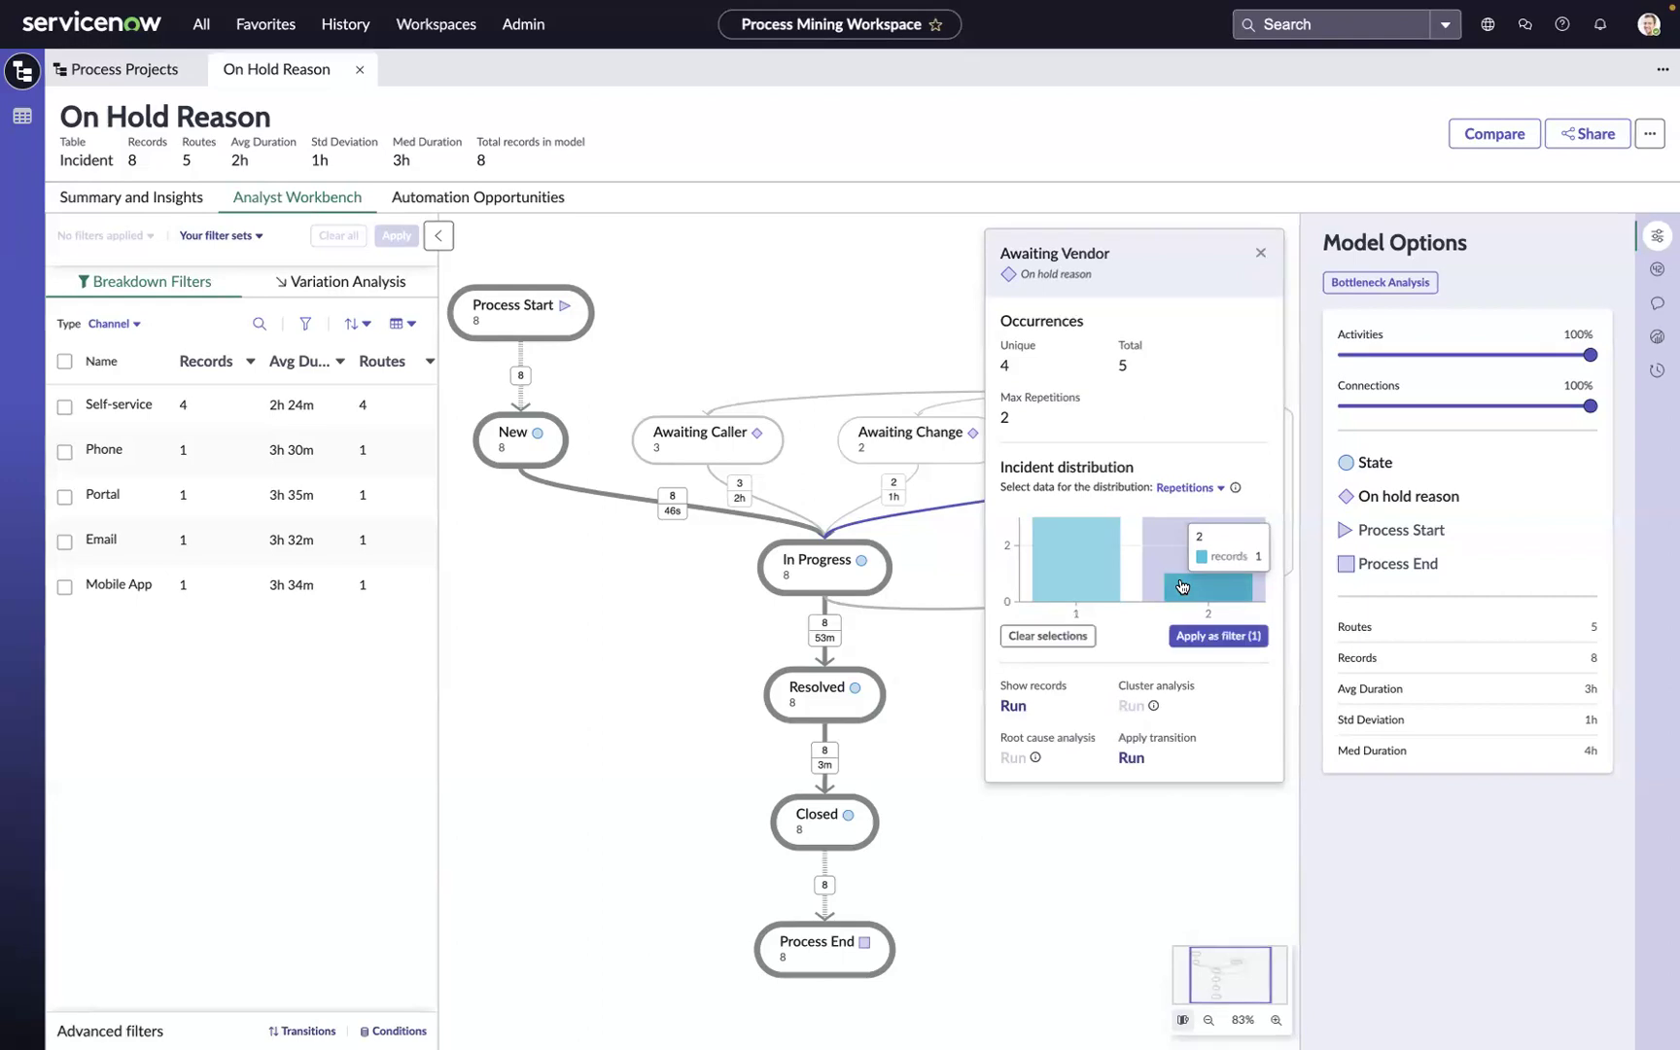
{"action": "left_click", "coordinate": [1205, 638]}
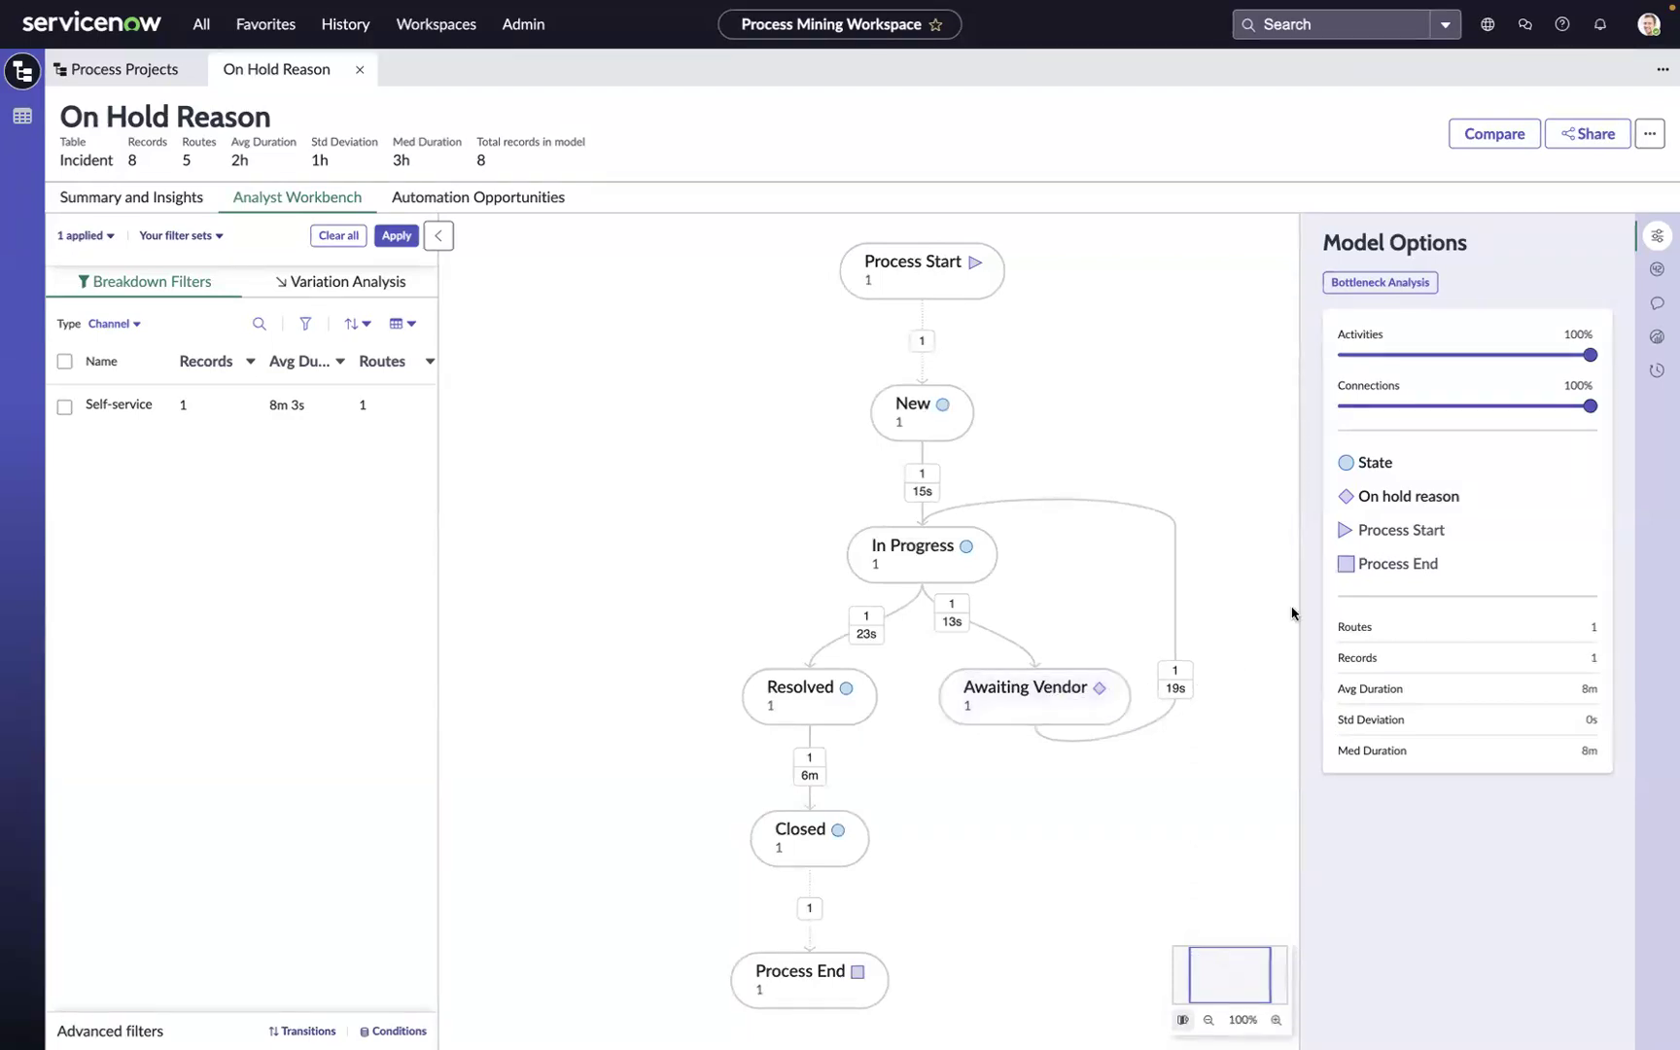
Step: Set the global primary metric of the process map to Total Occurrences
{"action": "left_click", "coordinate": [1657, 270]}
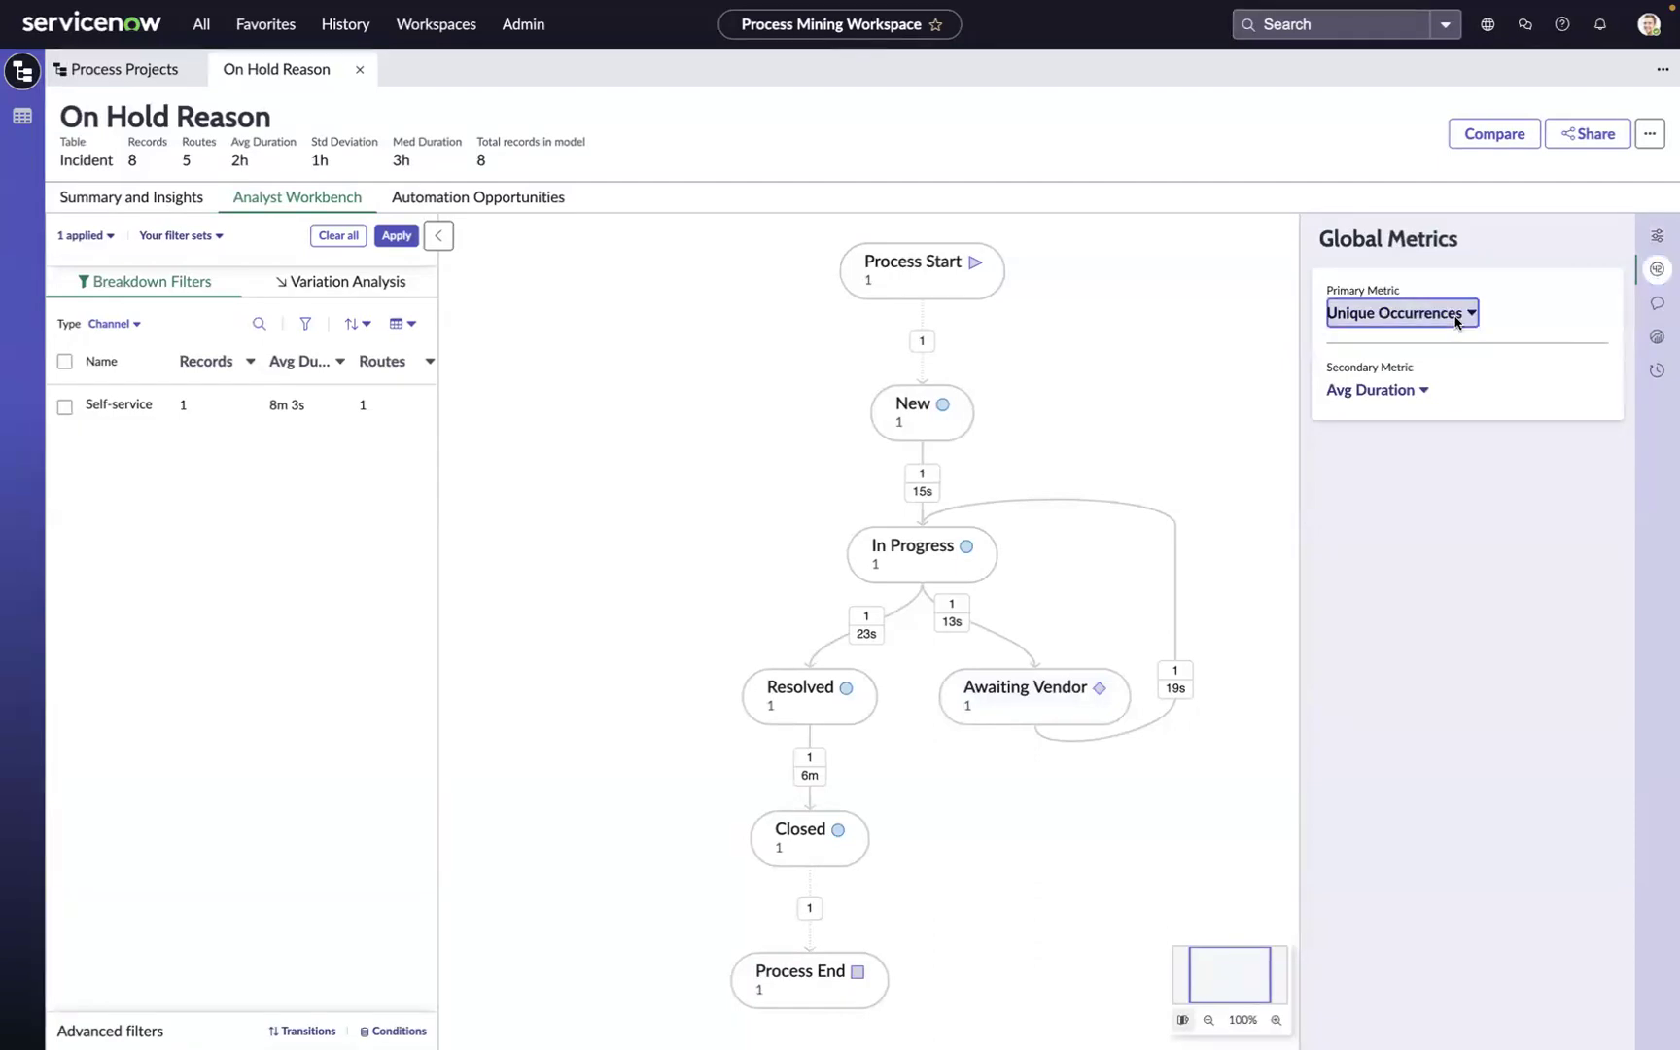
{"action": "left_click", "coordinate": [1455, 320]}
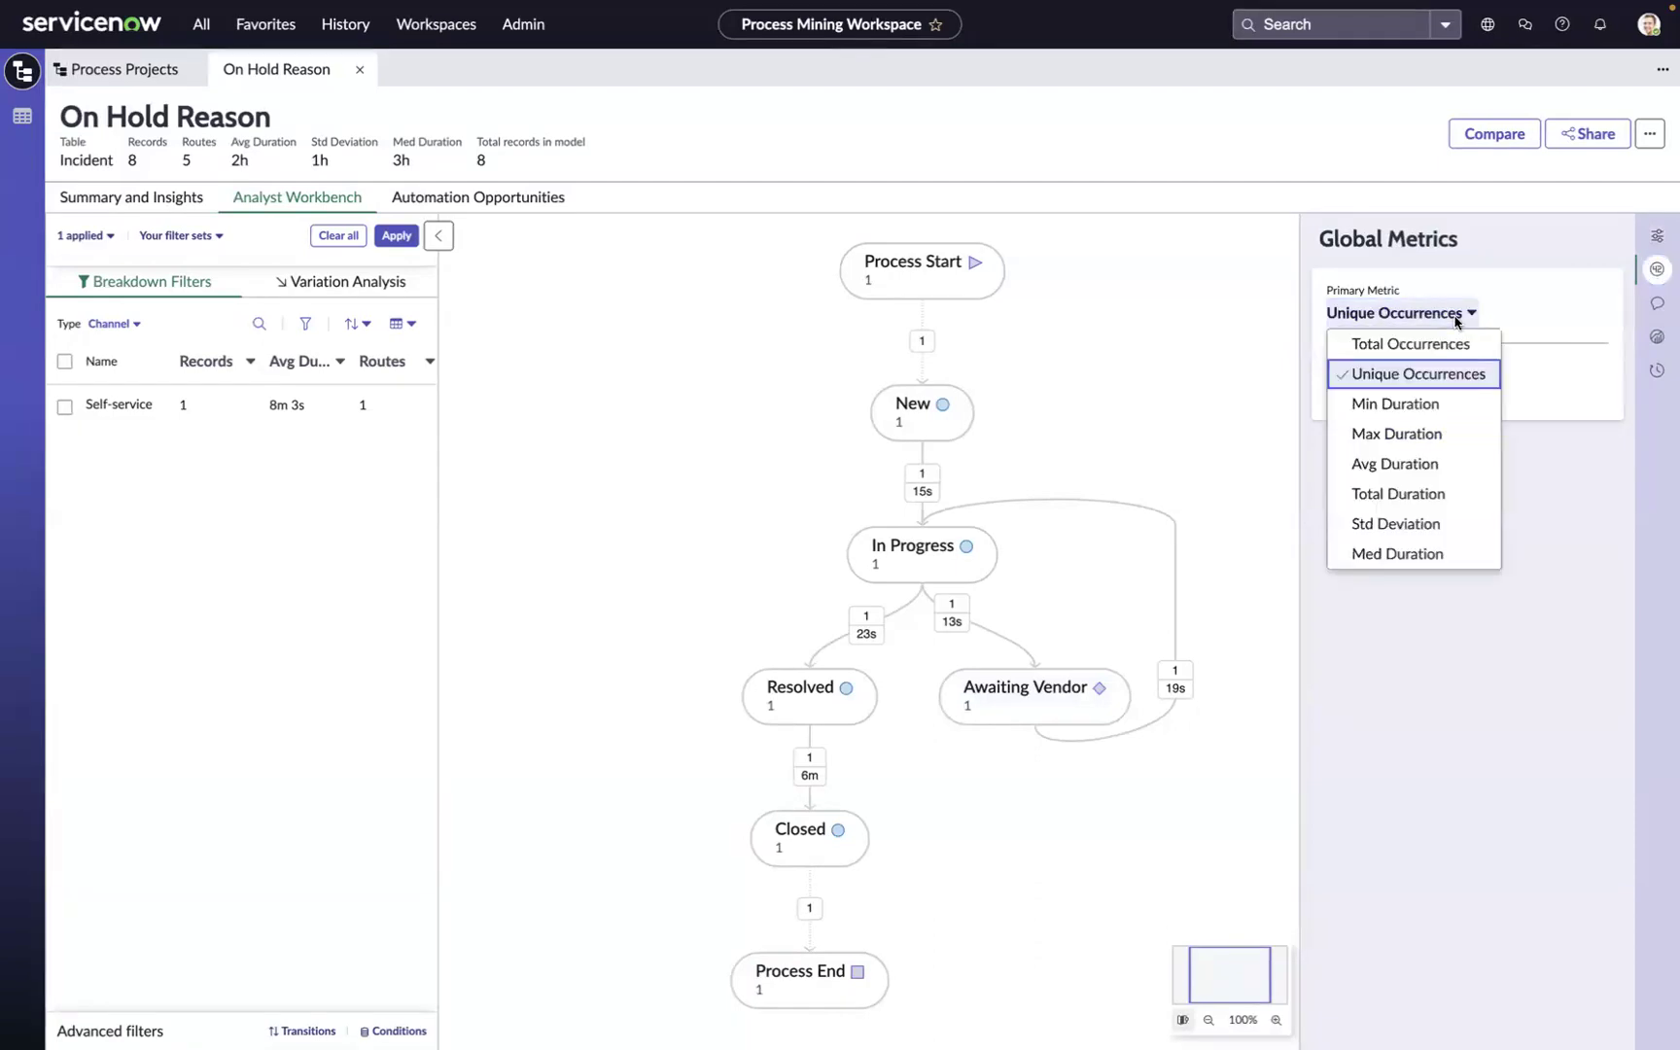
{"action": "left_click", "coordinate": [1429, 346]}
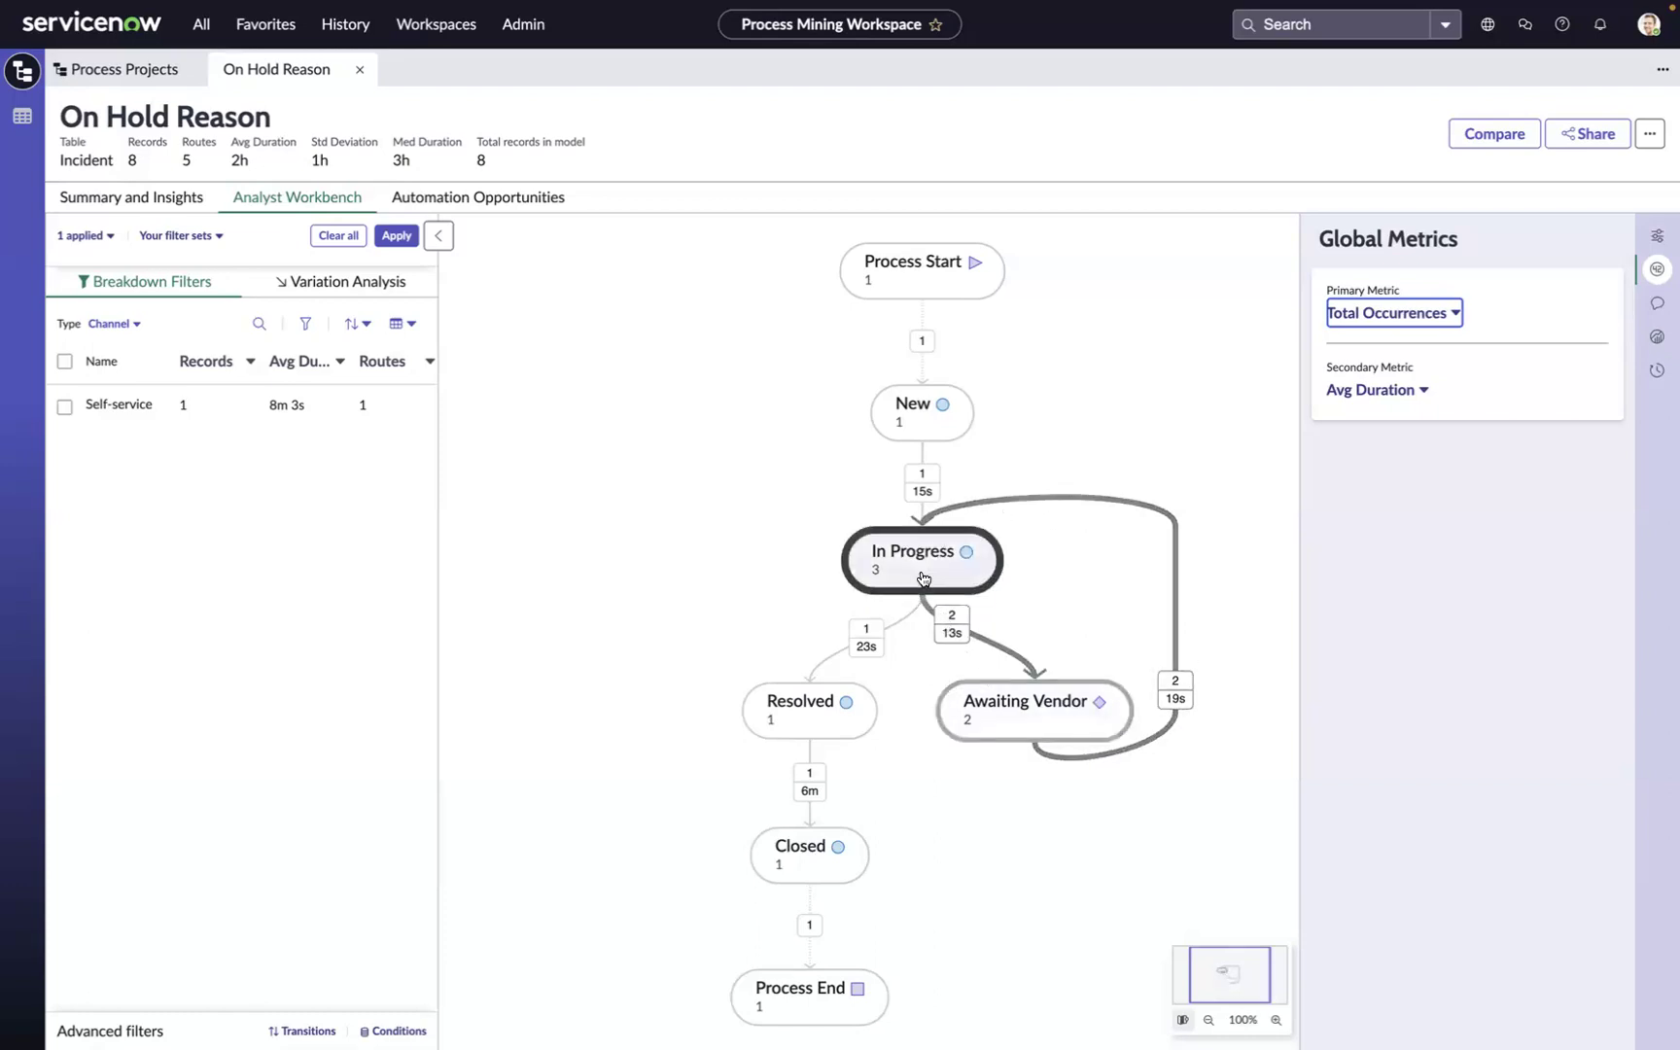
Step: Set the primary metric back to Unique Occurrences and clear all applied filters
{"action": "left_click", "coordinate": [1398, 305]}
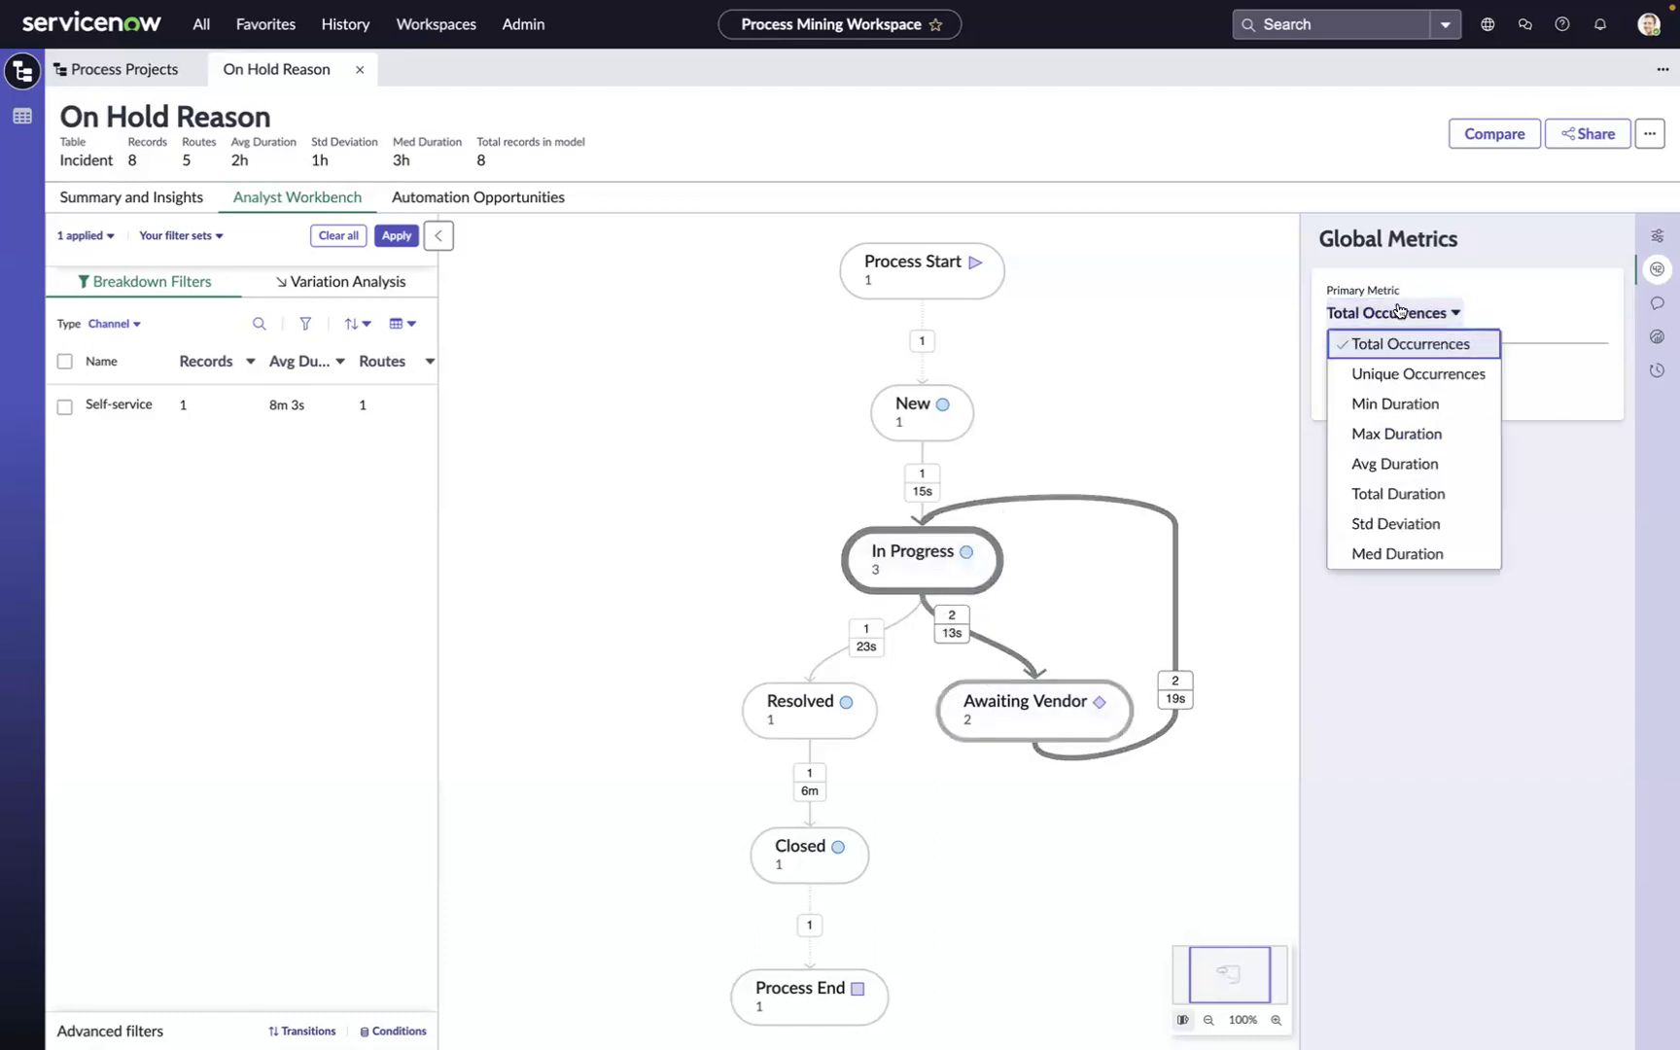
{"action": "left_click", "coordinate": [1397, 373]}
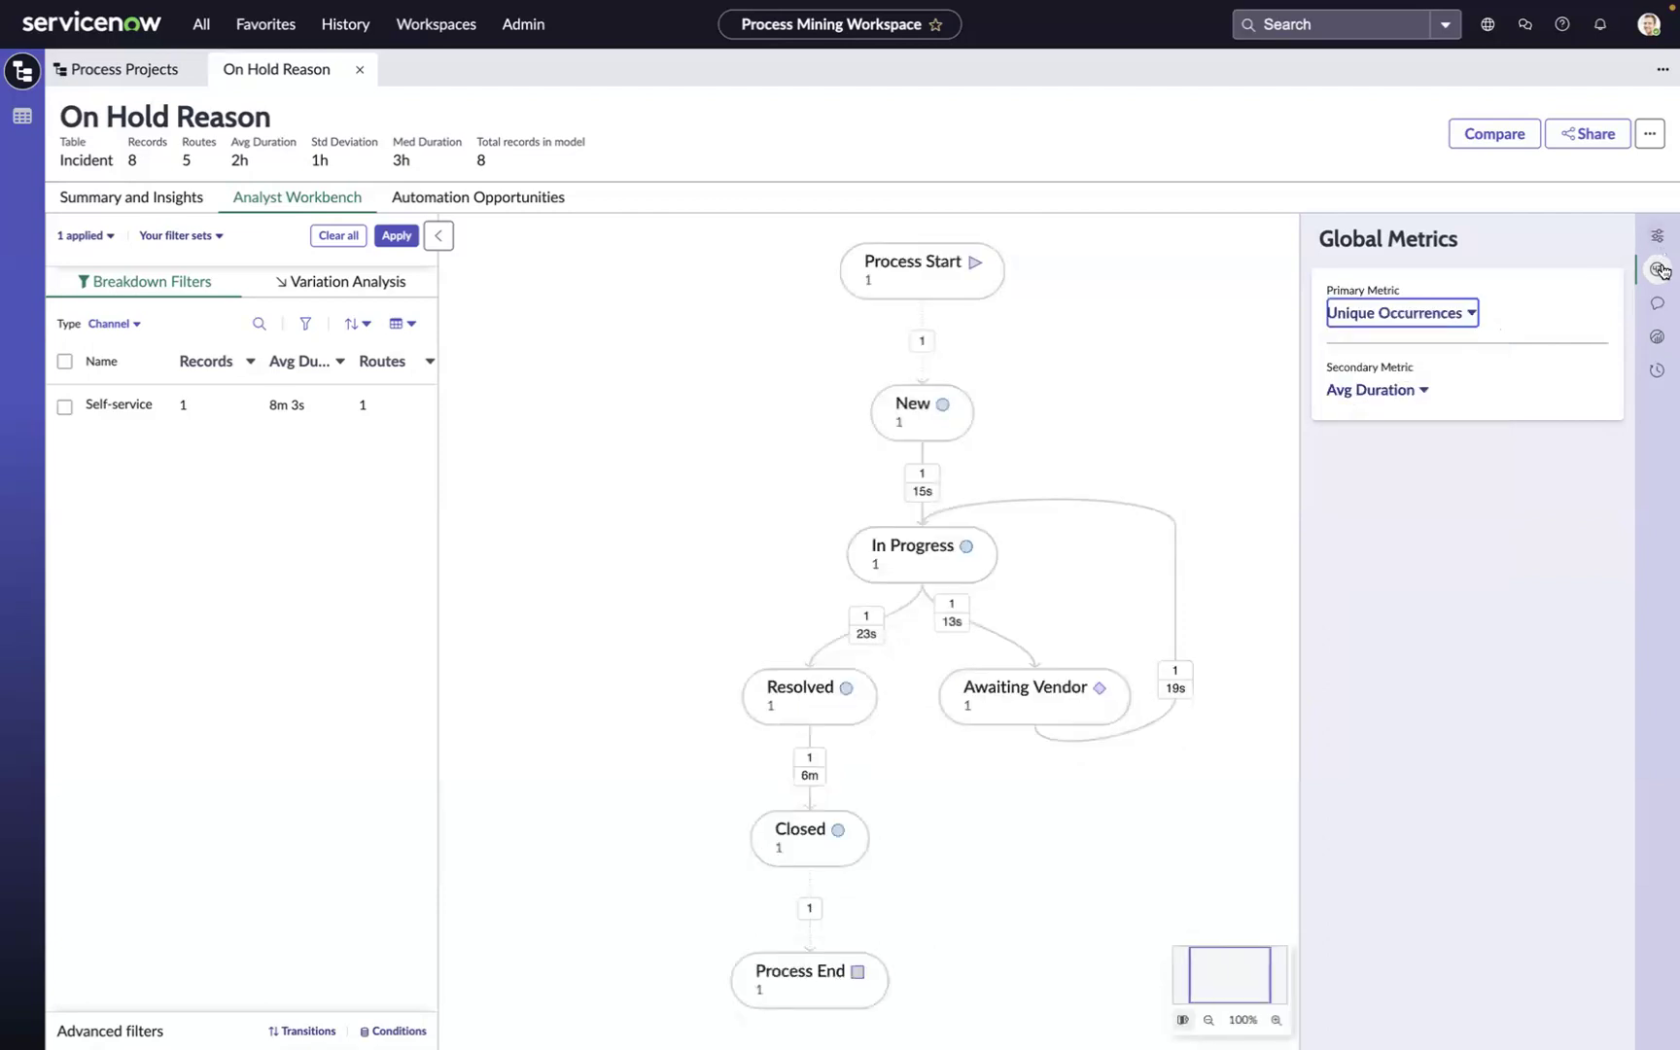
{"action": "left_click", "coordinate": [1657, 269]}
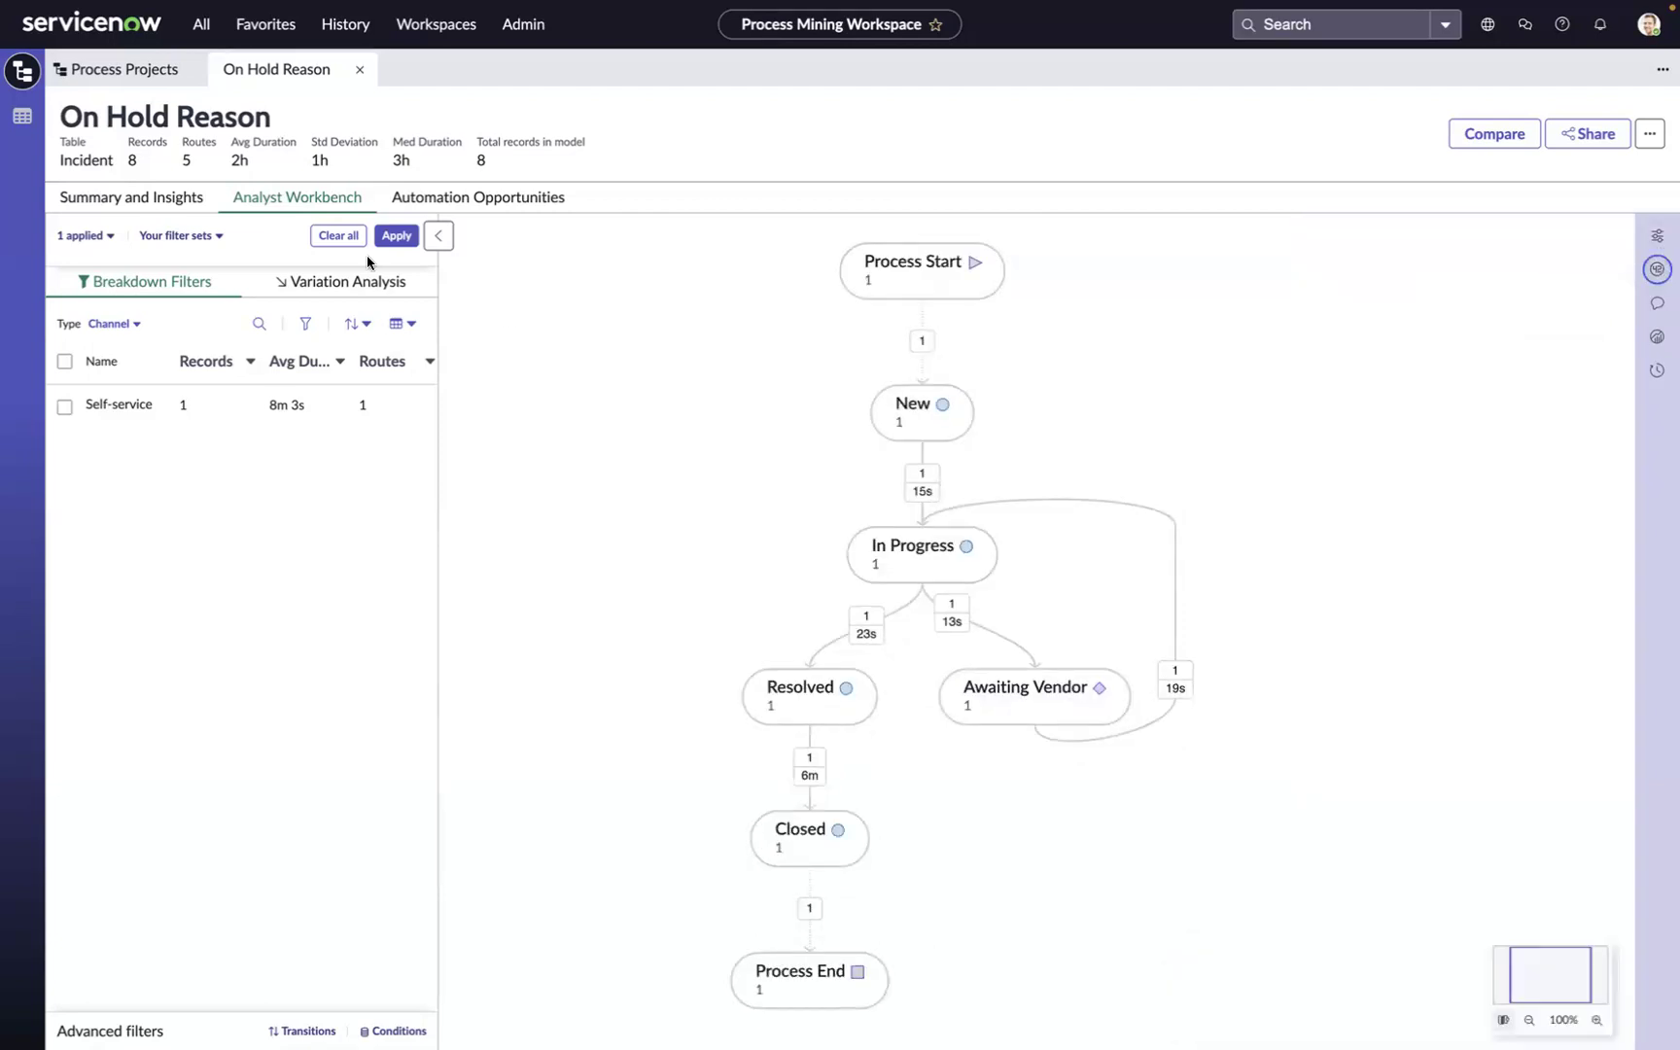
{"action": "left_click", "coordinate": [339, 235]}
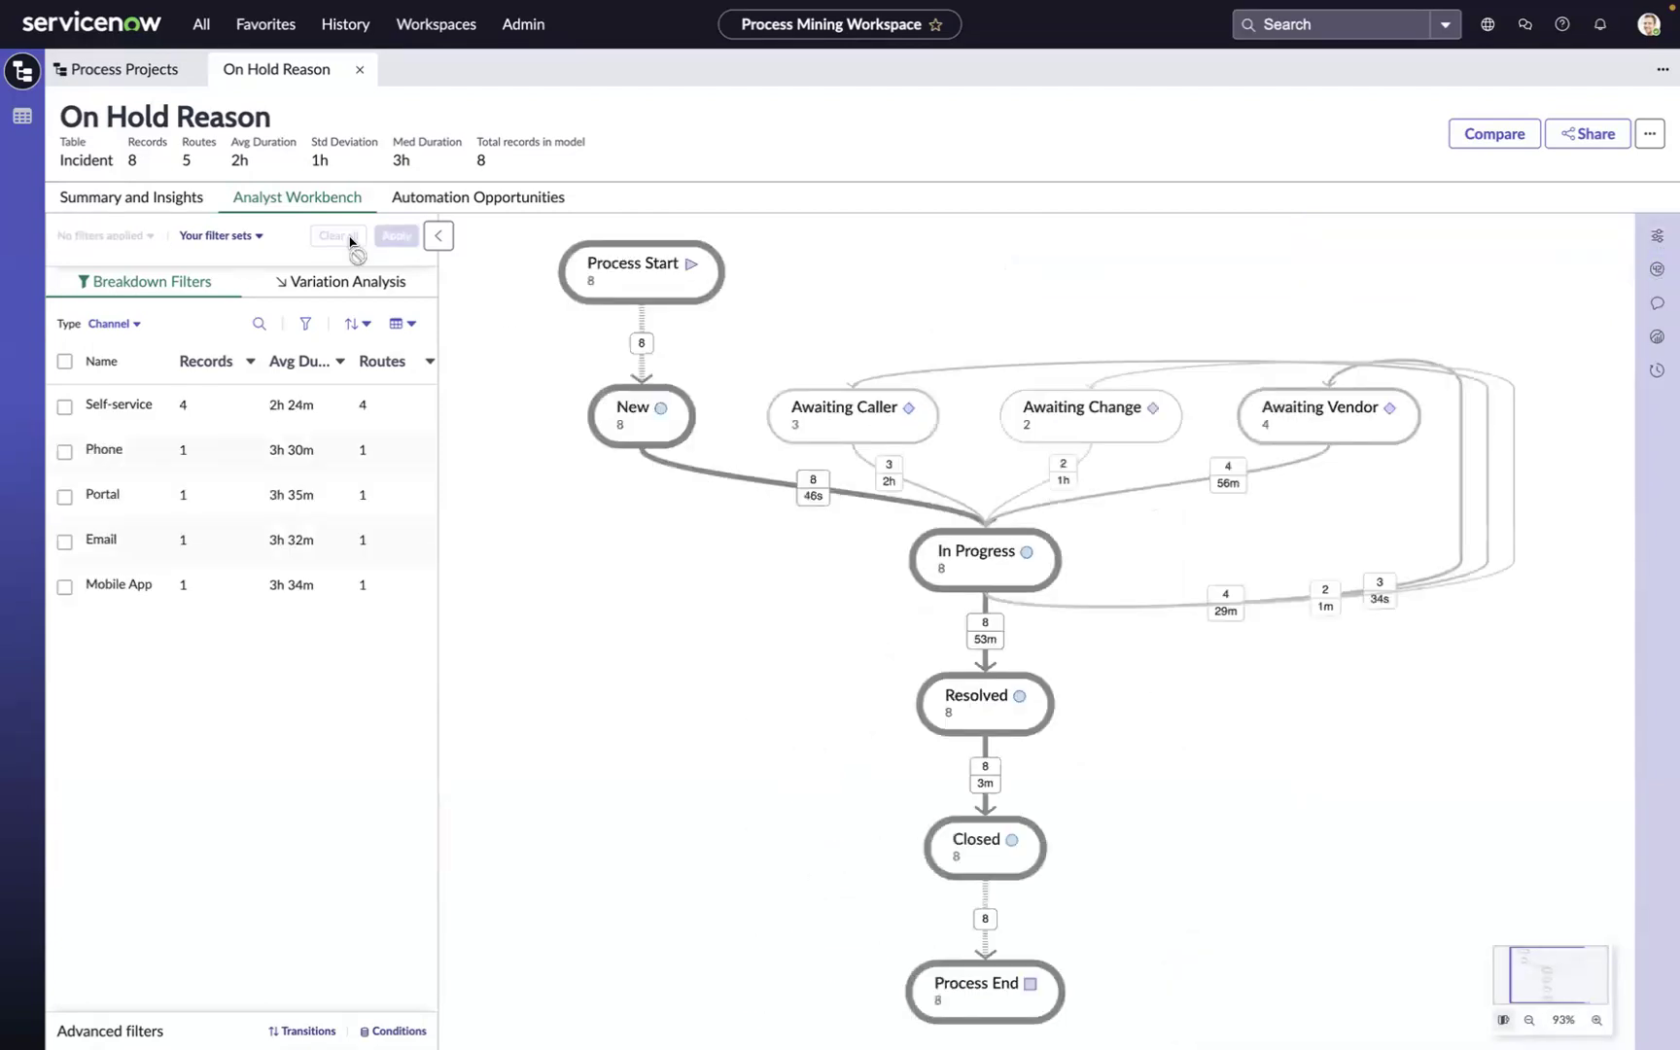
Step: Apply the Awaiting Caller activity as a transition filter to examine its map, and clear the filter again
{"action": "left_click", "coordinate": [840, 410]}
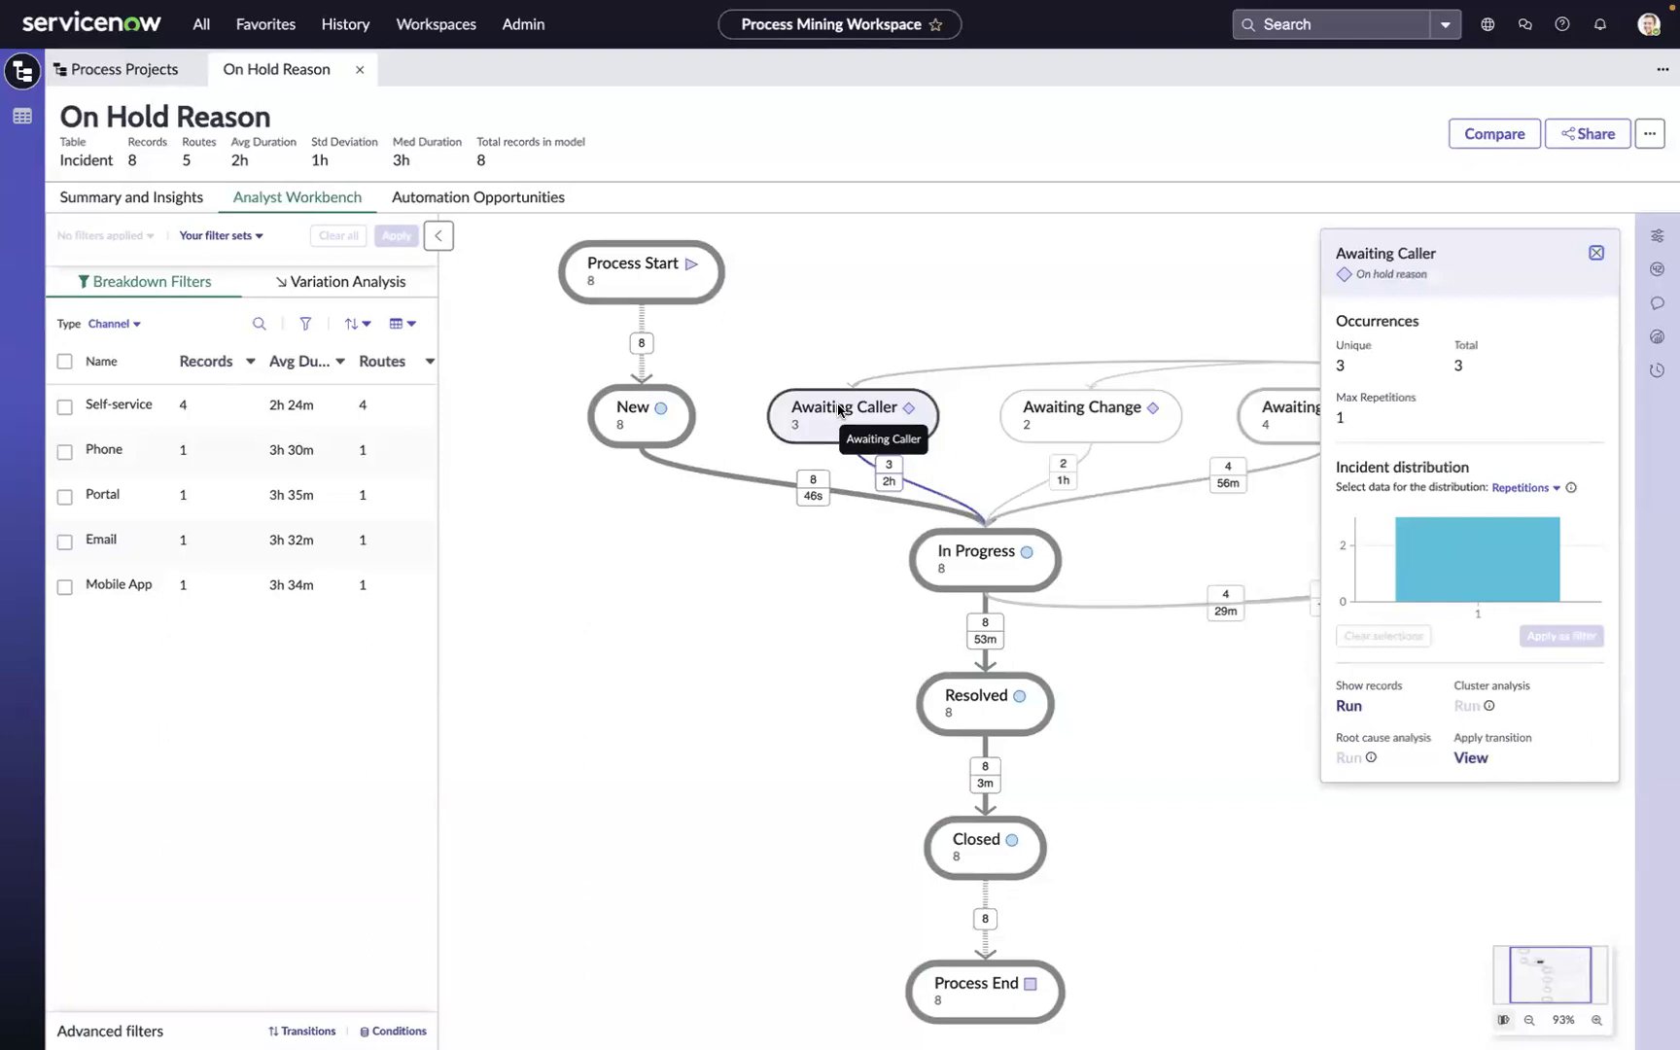
{"action": "left_click", "coordinate": [1469, 758]}
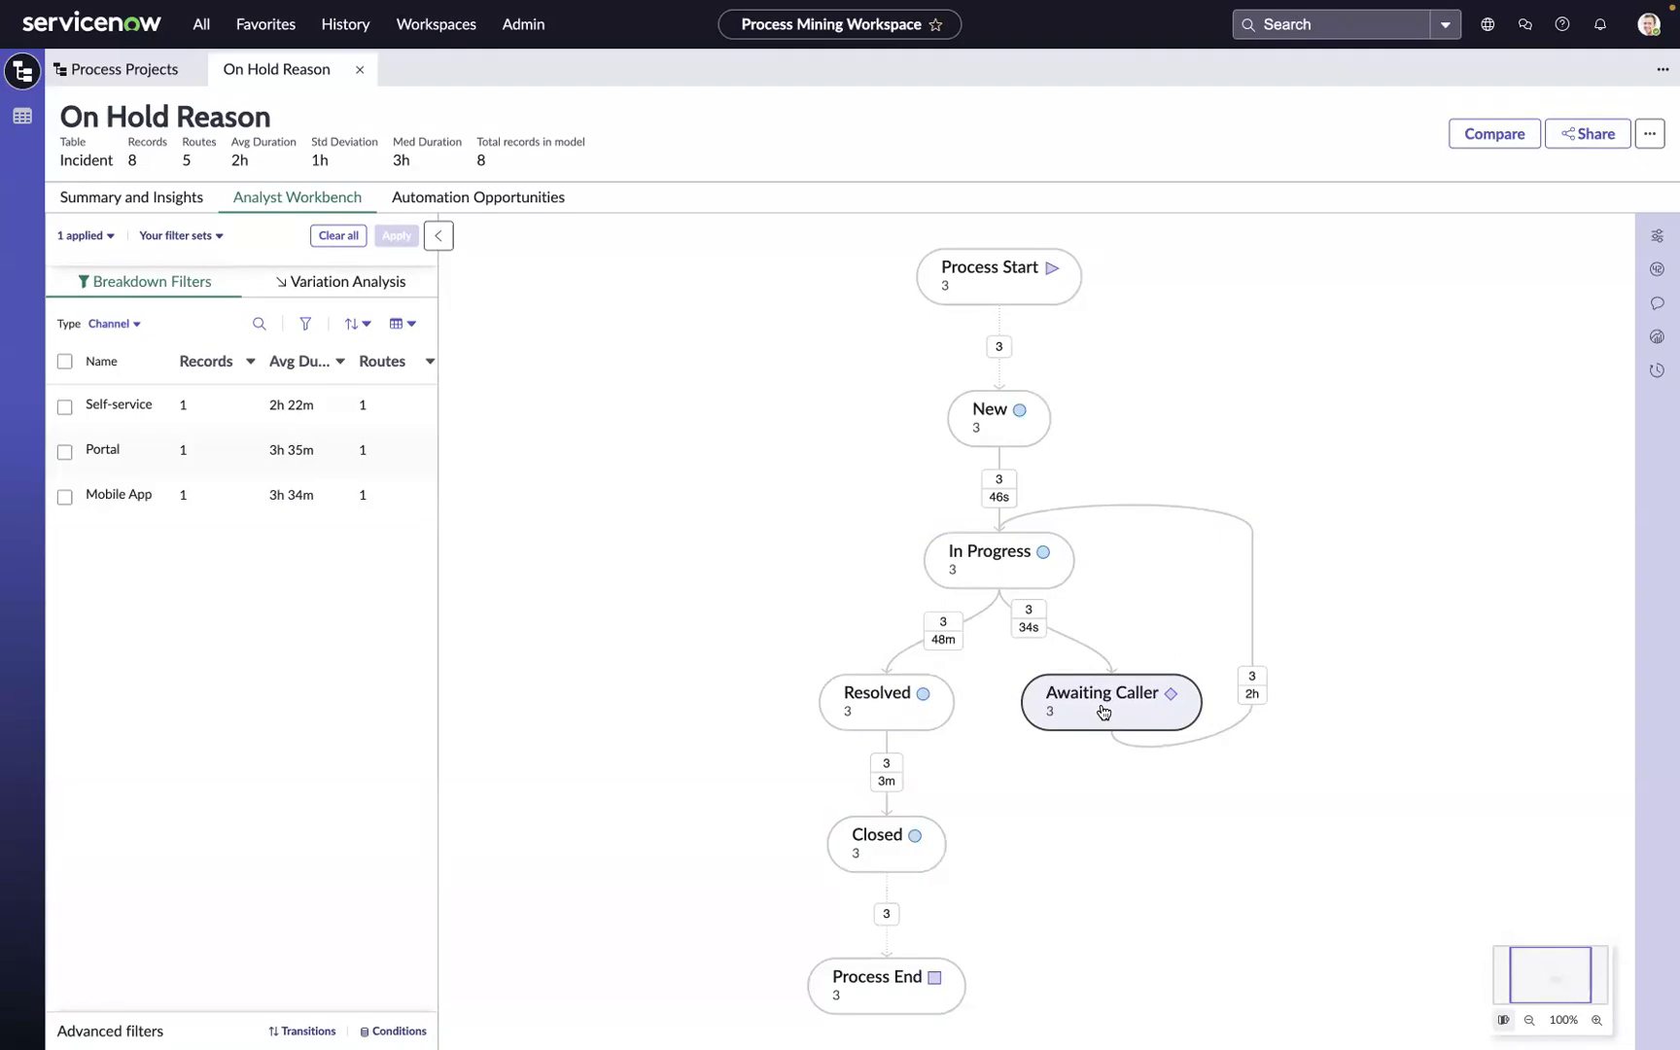
{"action": "left_click", "coordinate": [343, 237]}
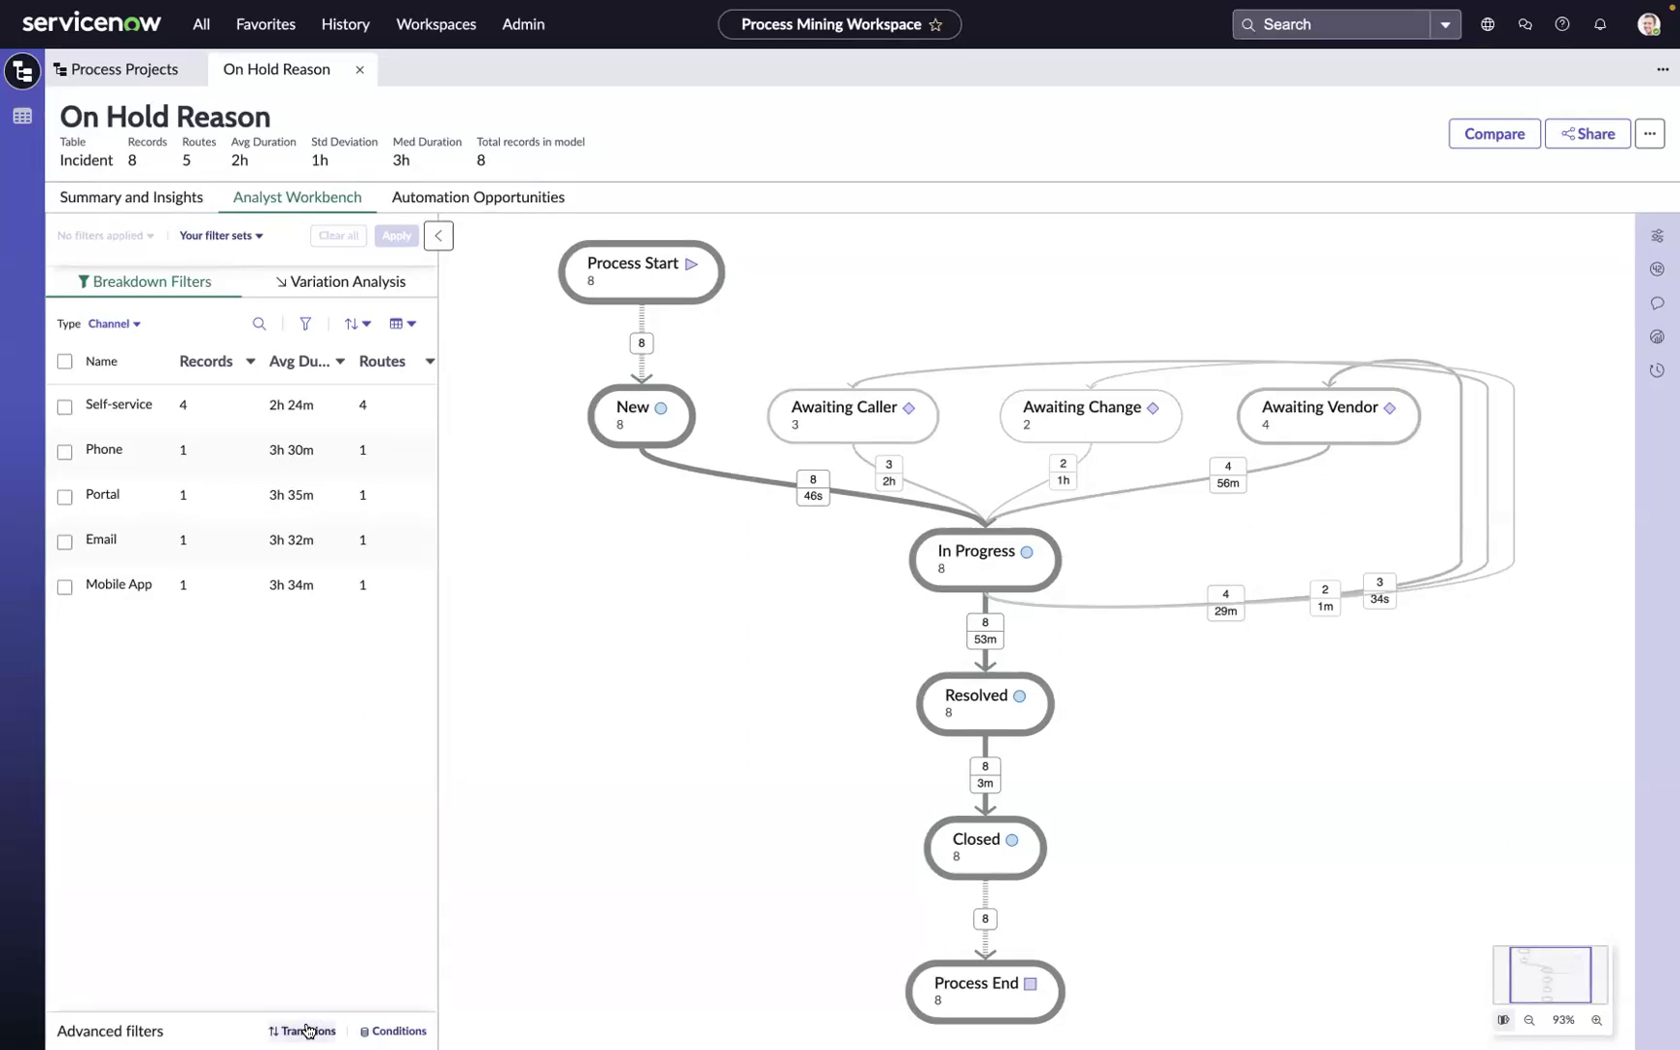
Step: Start an advanced transitions filter whose first activity is On hold reason (Incident) is Awaiting Caller
{"action": "left_click", "coordinate": [307, 1031]}
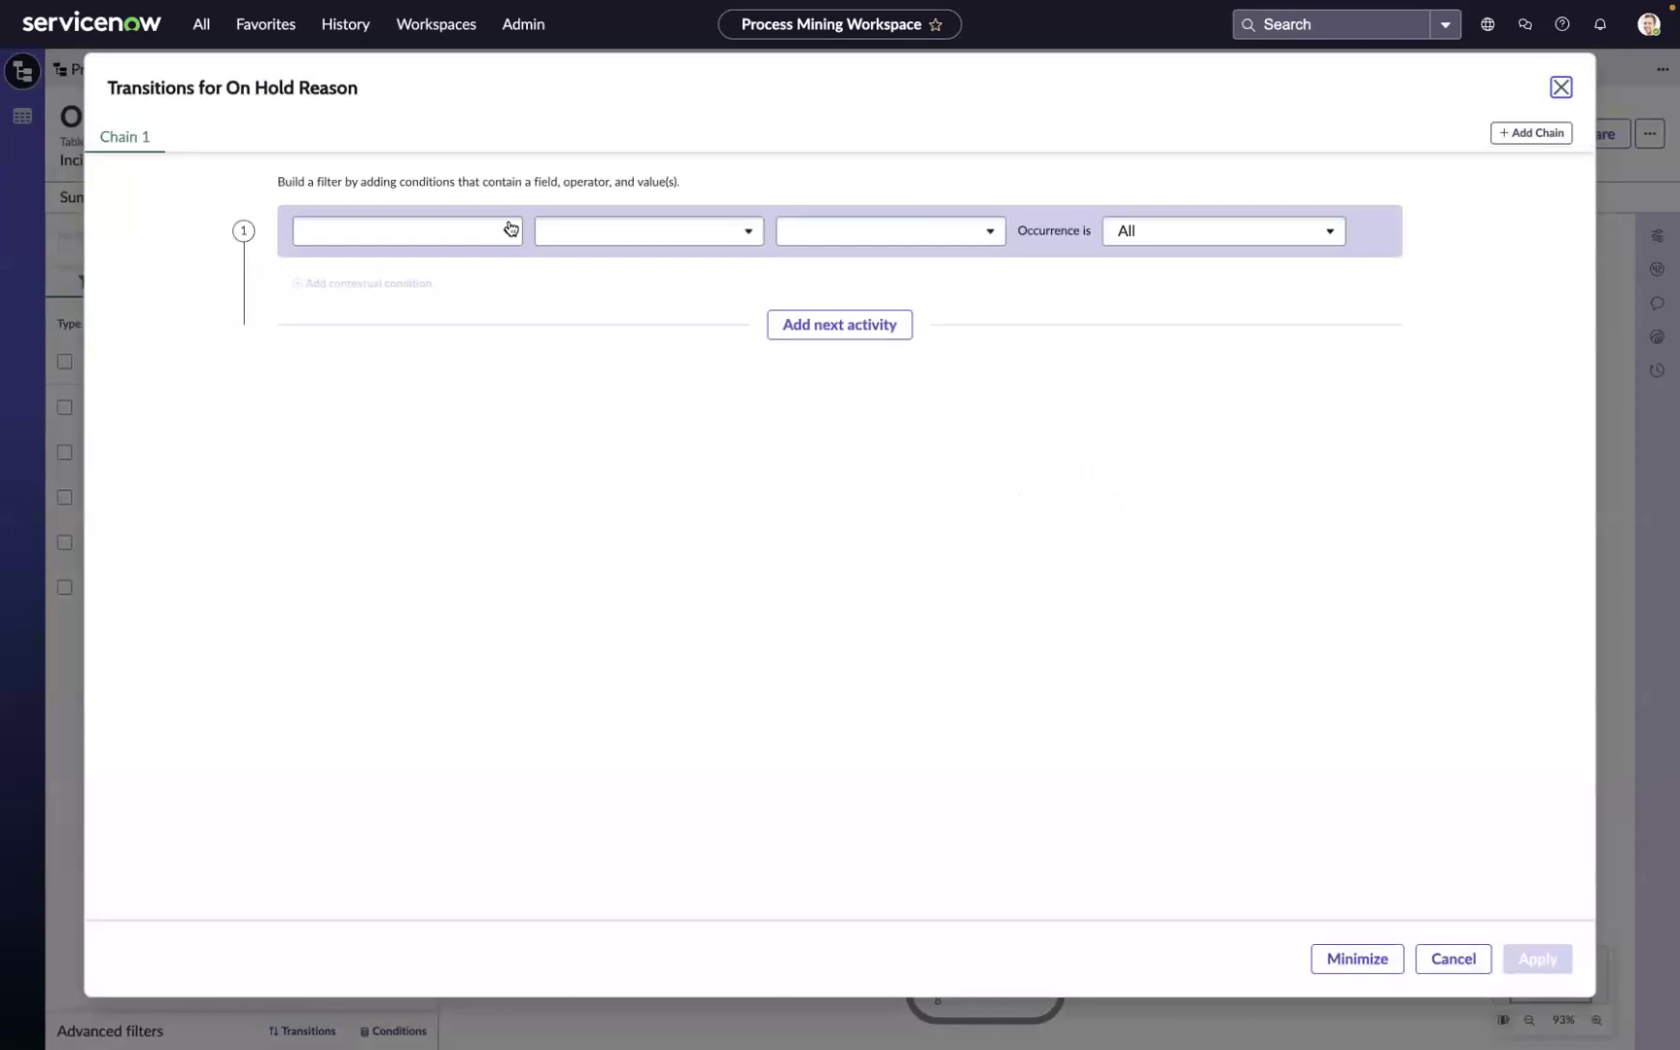
{"action": "left_click", "coordinate": [509, 228]}
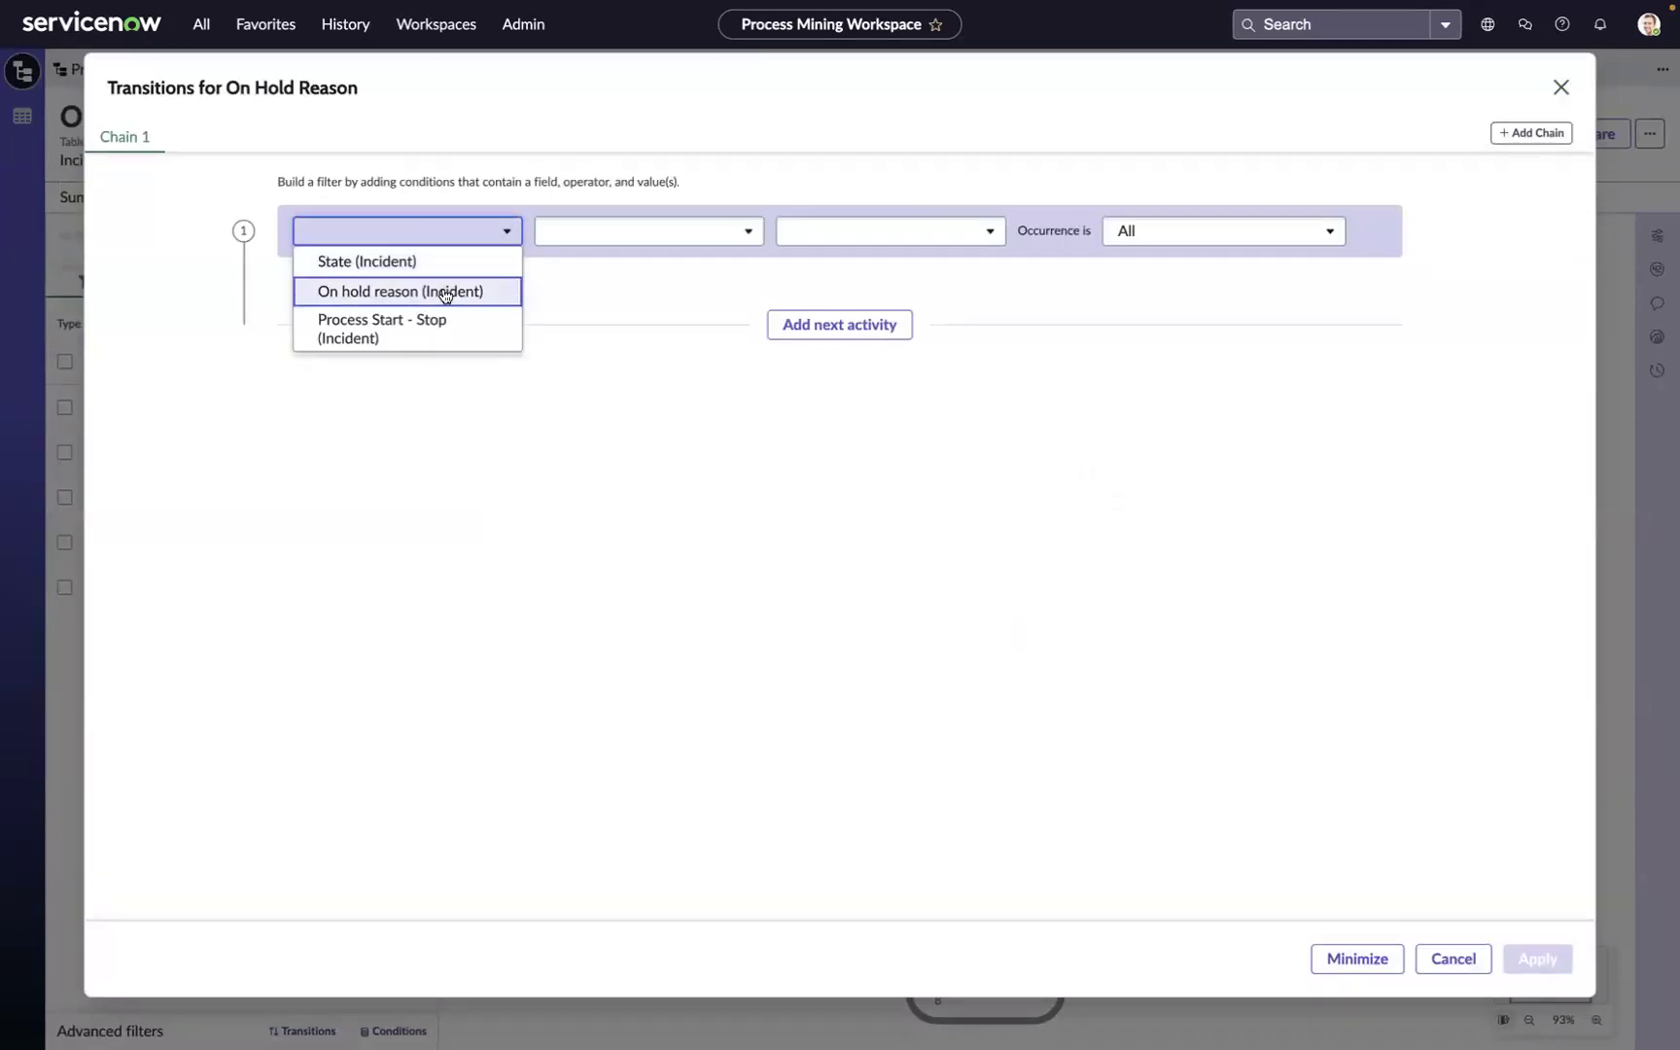
{"action": "left_click", "coordinate": [442, 294]}
{"action": "left_click", "coordinate": [637, 235]}
{"action": "left_click", "coordinate": [605, 263]}
{"action": "left_click", "coordinate": [829, 230]}
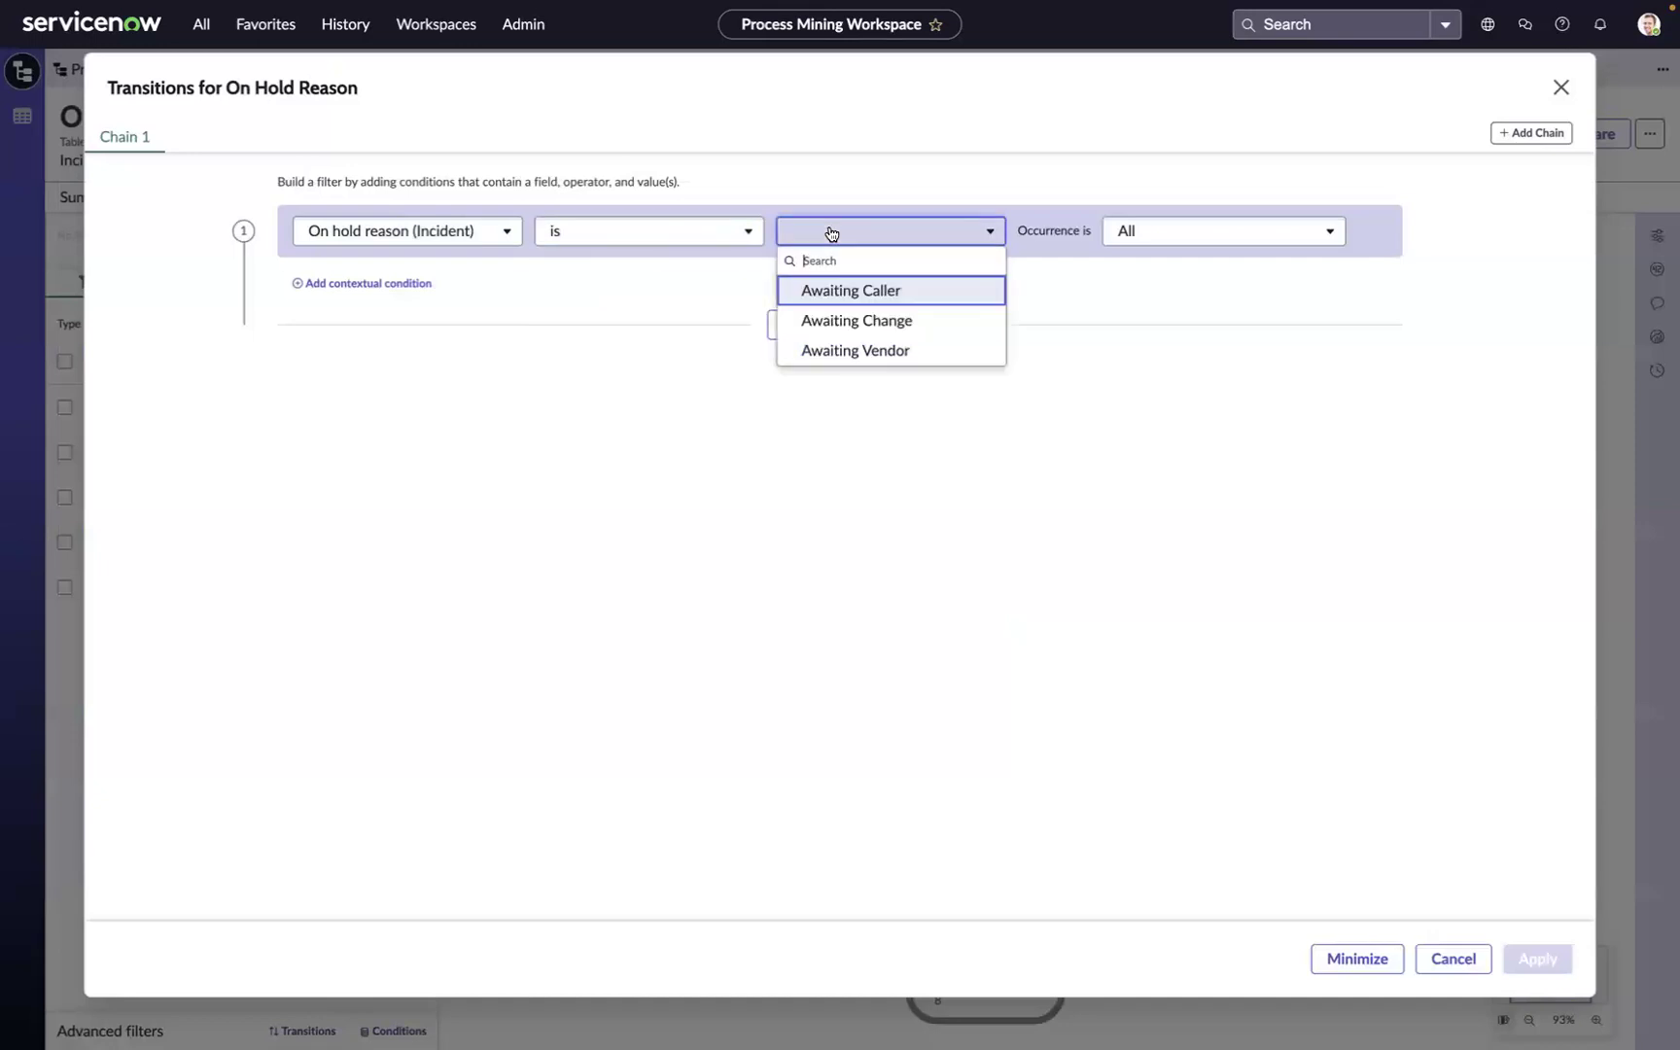
{"action": "left_click", "coordinate": [838, 291]}
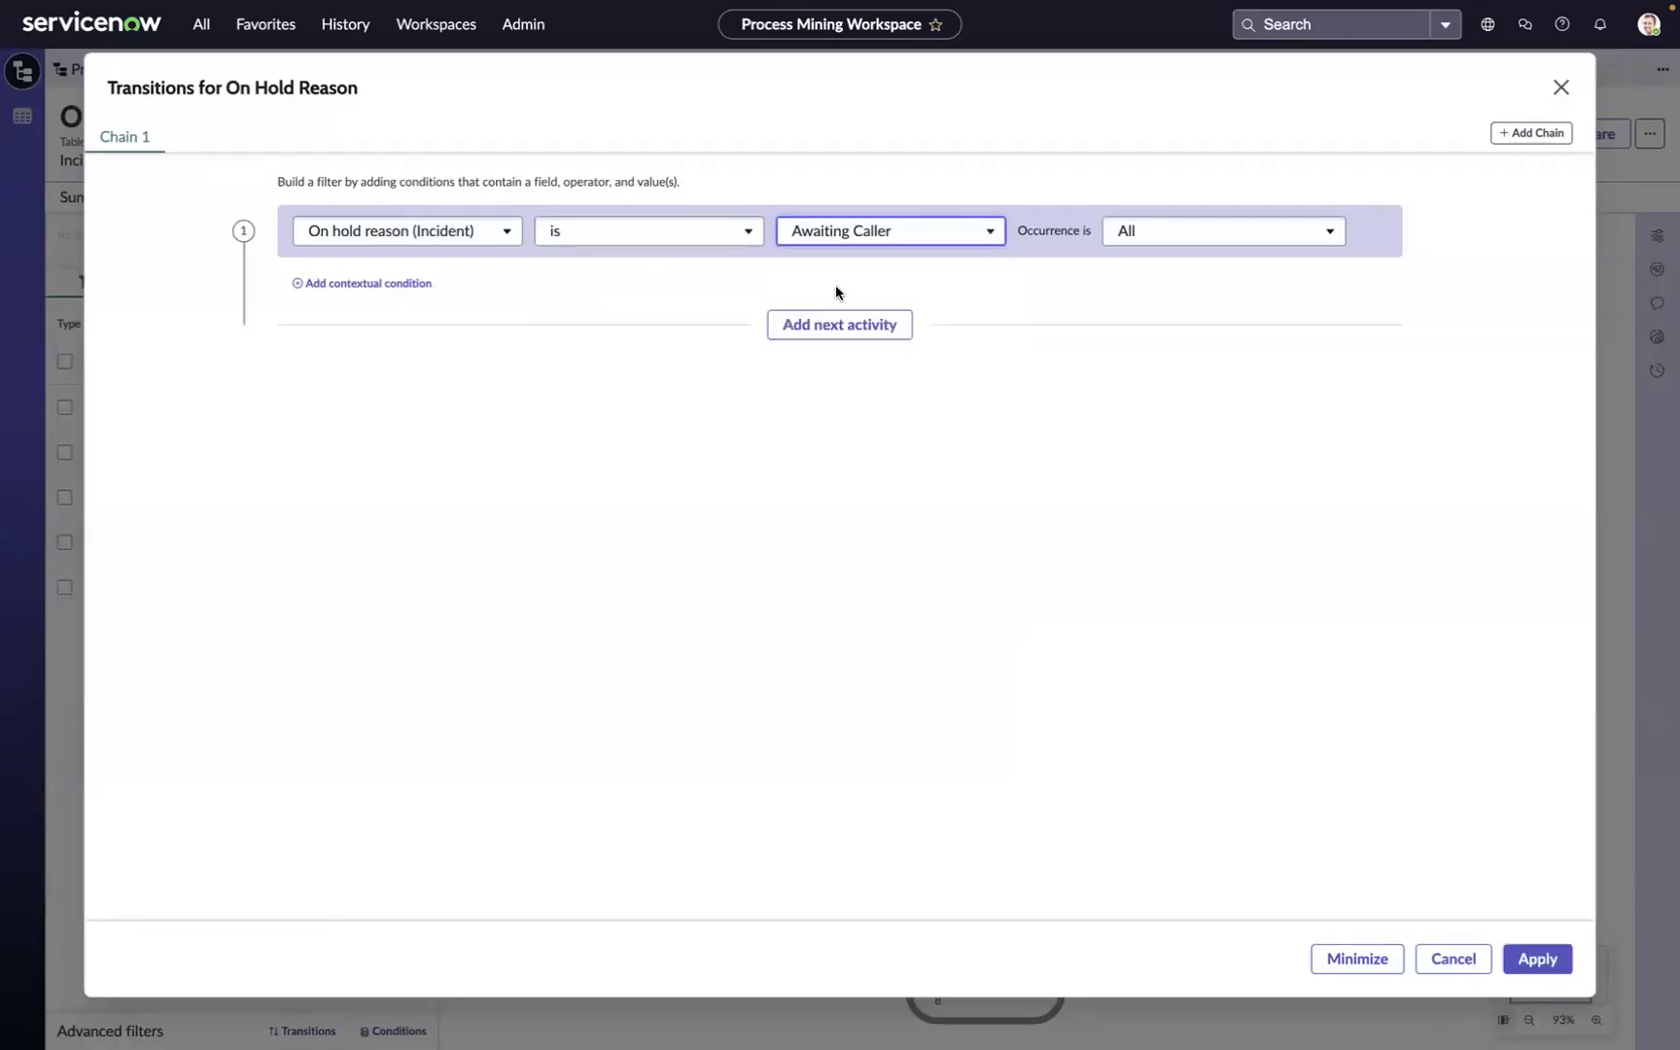
Step: Add a directly following second activity to the chain with State (Incident) is In Progress
{"action": "left_click", "coordinate": [800, 327]}
{"action": "left_click", "coordinate": [502, 434]}
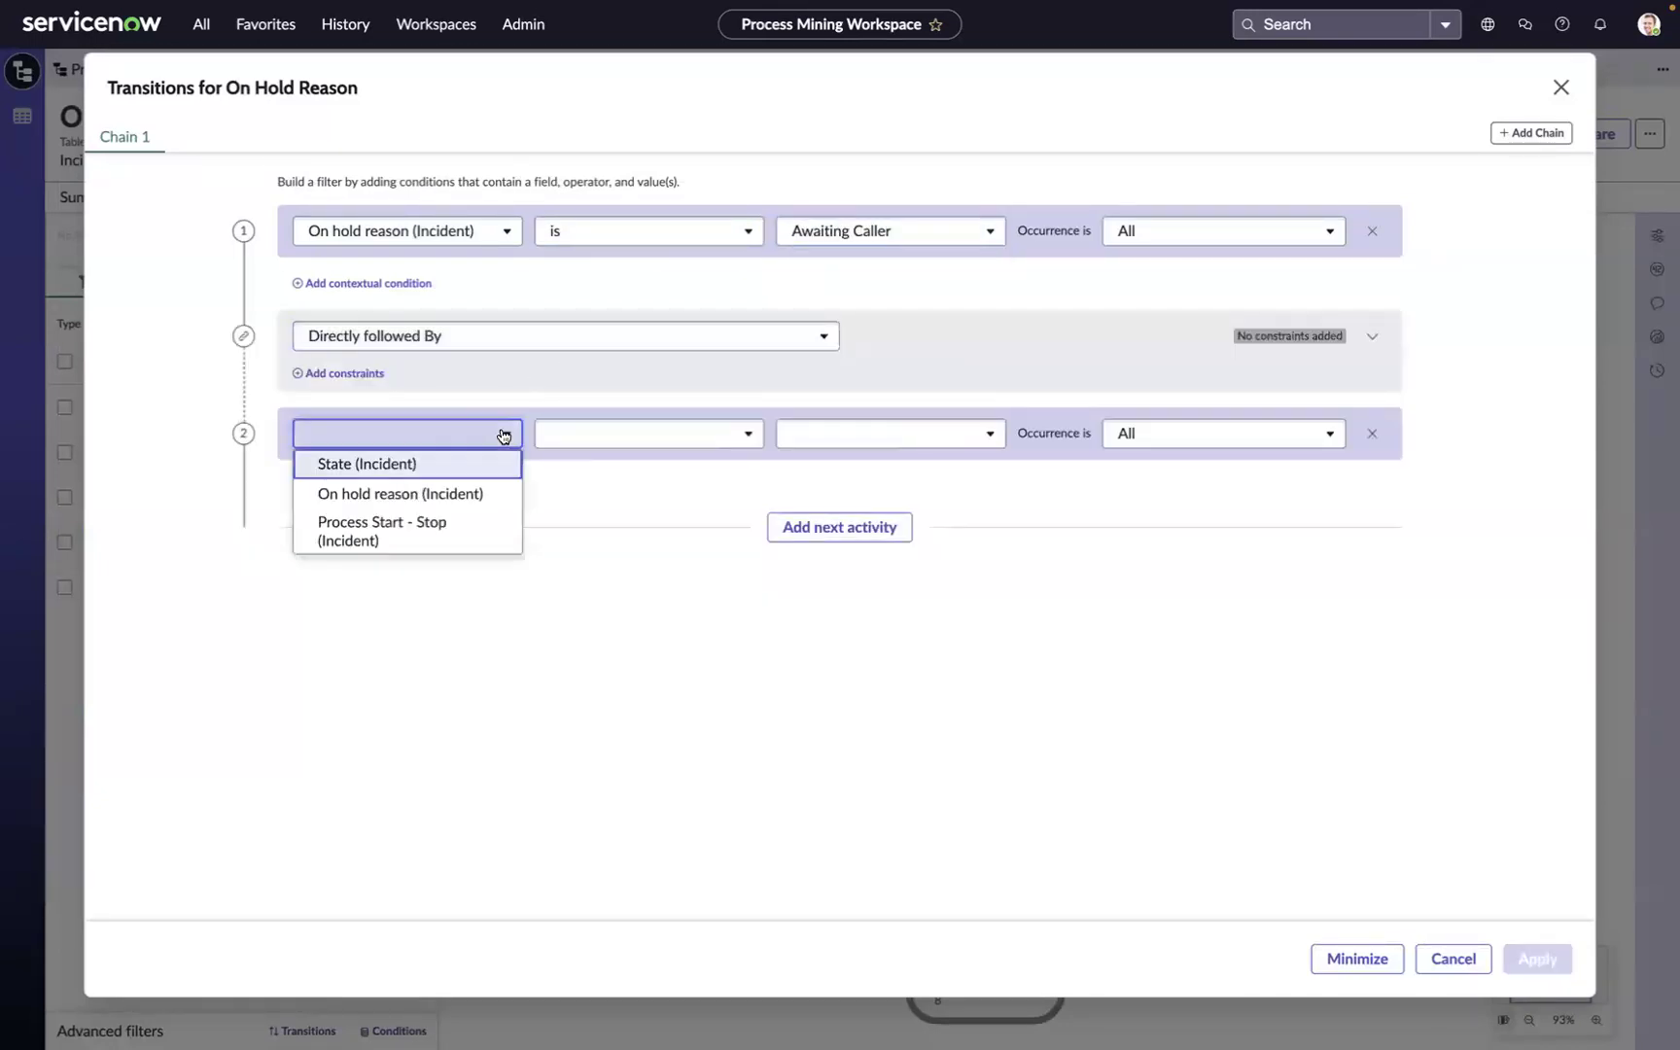
{"action": "left_click", "coordinate": [335, 464]}
{"action": "left_click", "coordinate": [727, 435]}
{"action": "left_click", "coordinate": [694, 468]}
{"action": "left_click", "coordinate": [836, 434]}
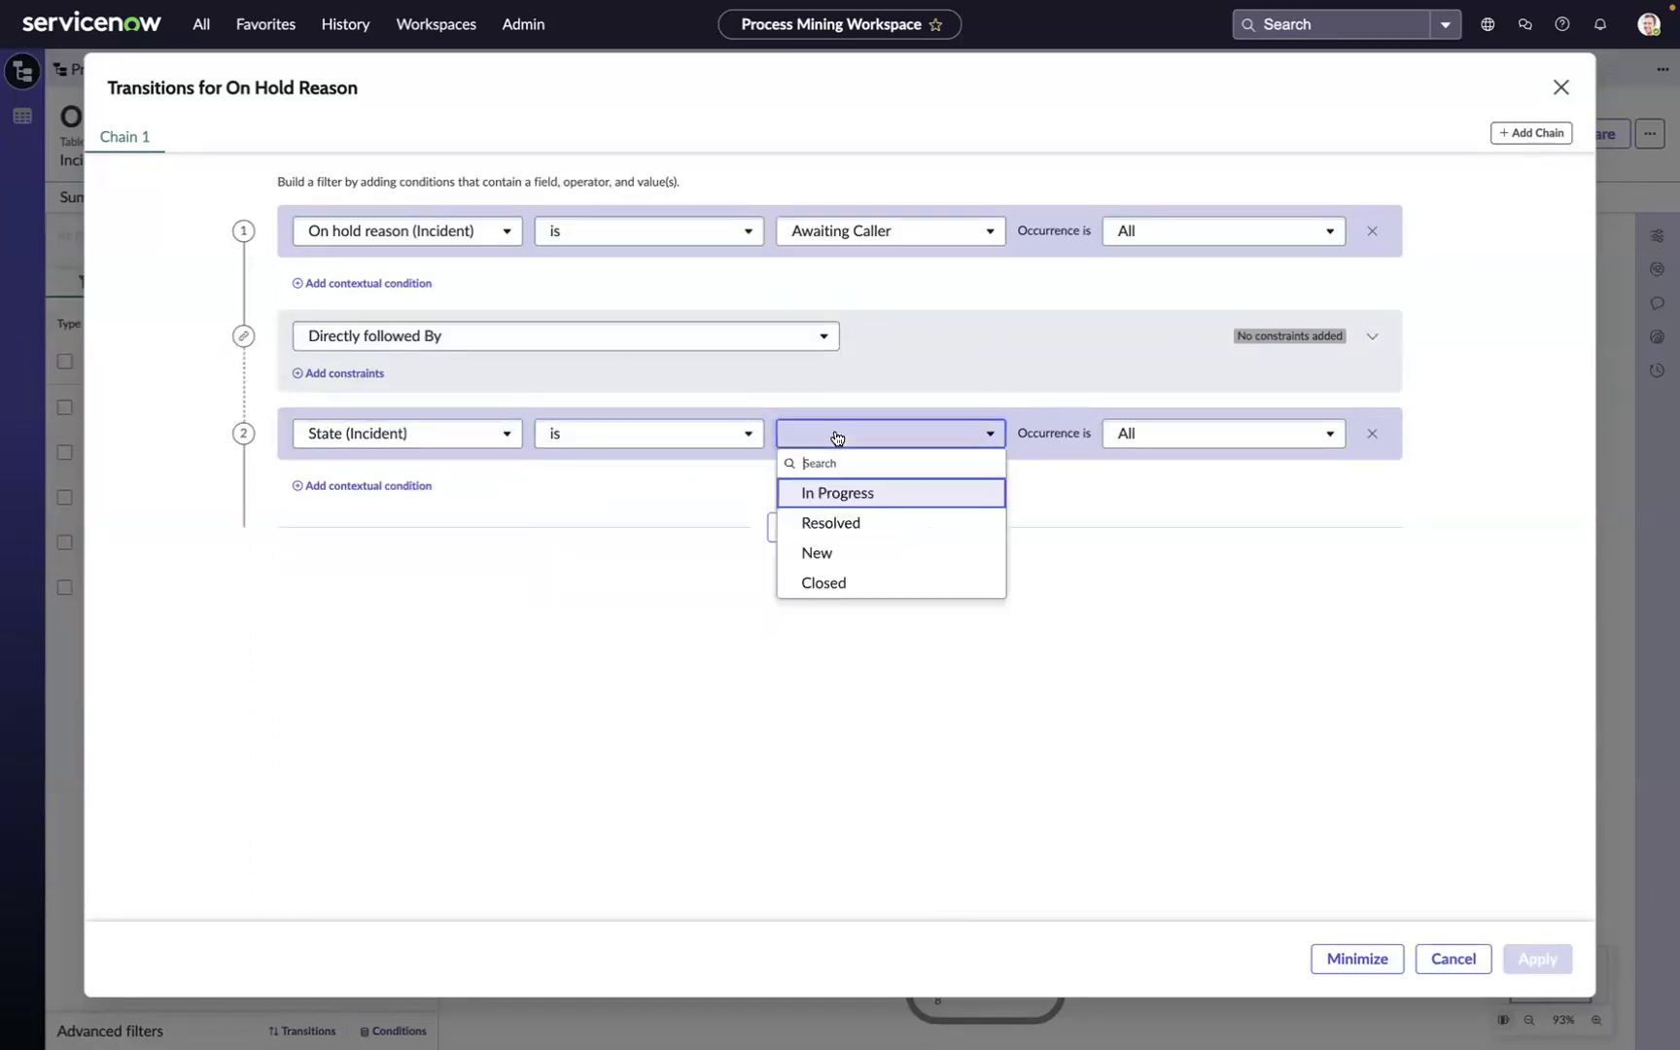
{"action": "left_click", "coordinate": [835, 493]}
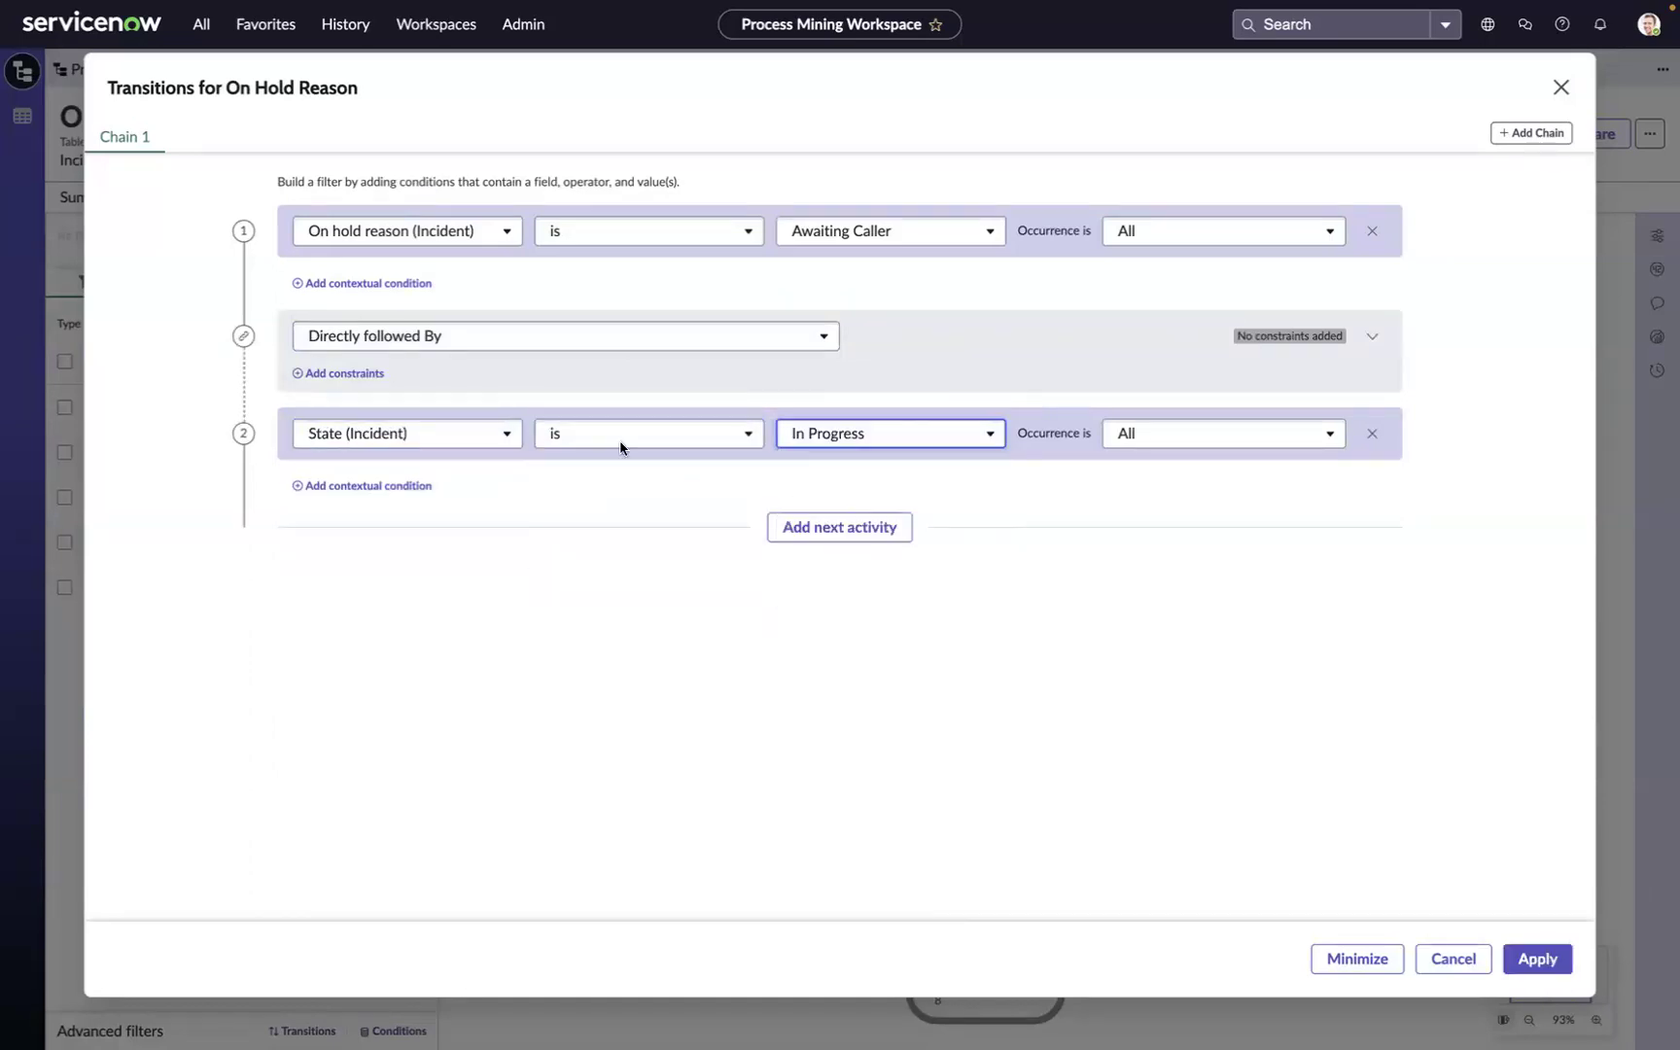
Step: Constrain the transition between the two activities to a duration from 2 hours and apply the filter
{"action": "left_click", "coordinate": [337, 374]}
{"action": "left_click", "coordinate": [486, 482]}
{"action": "double_click", "coordinate": [488, 480]}
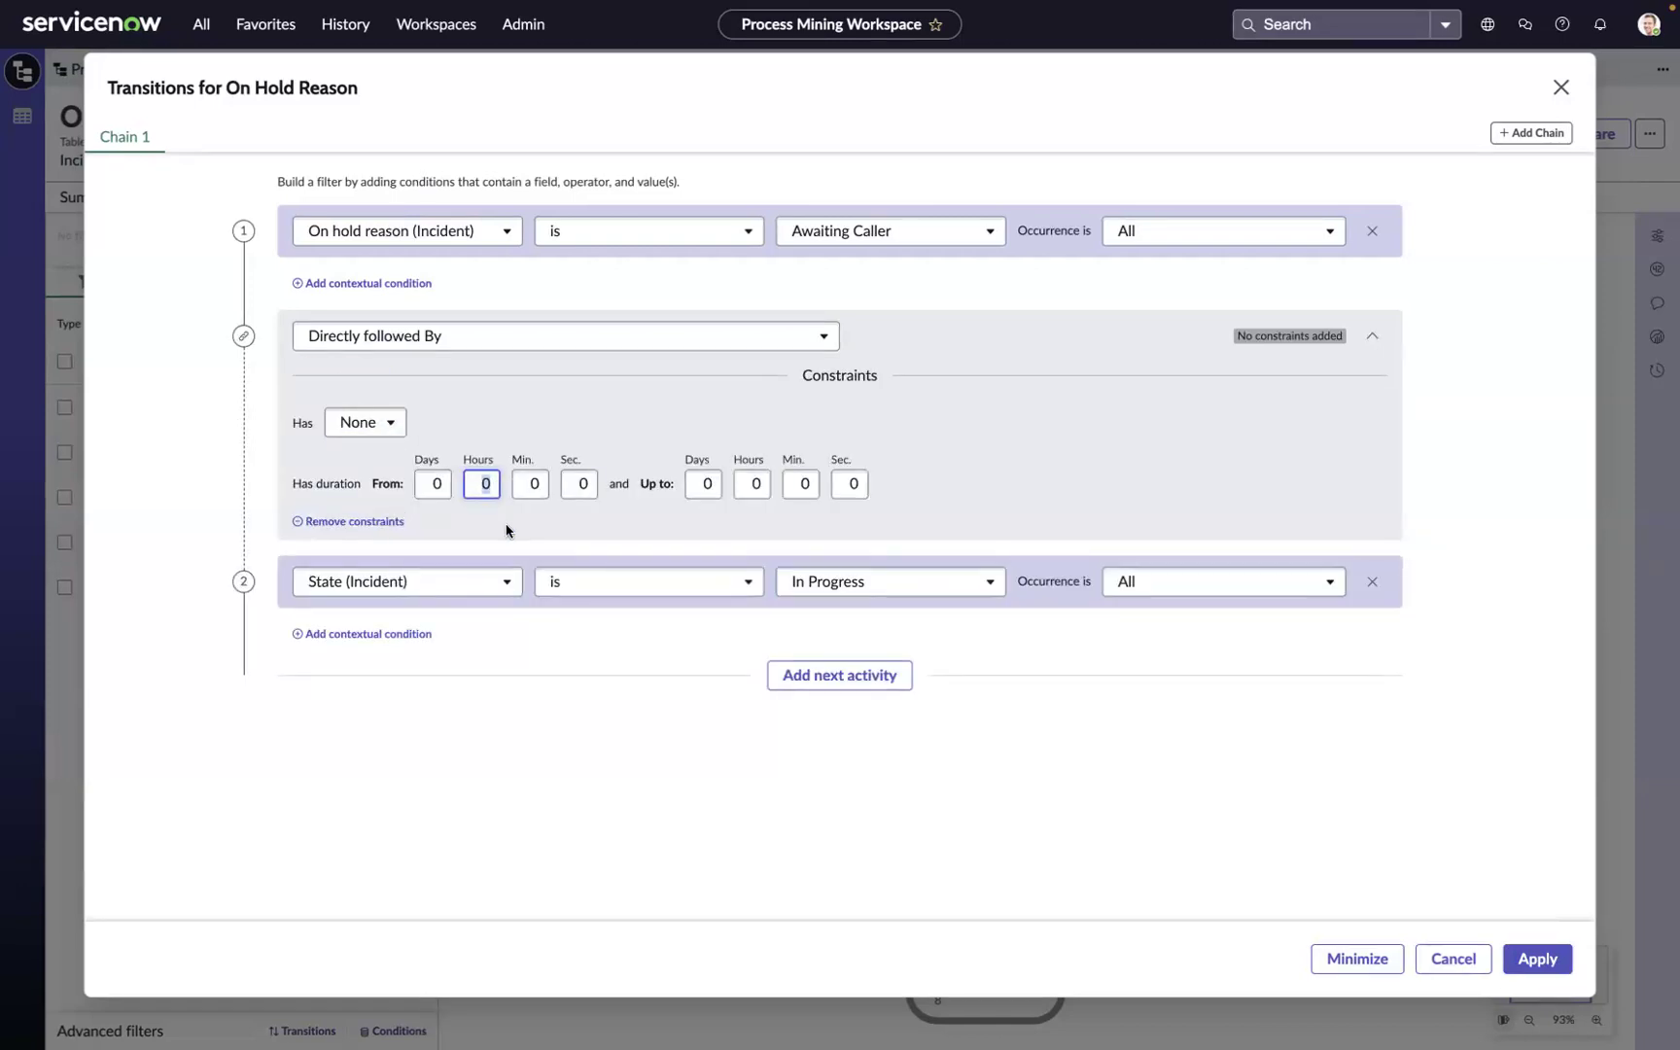
{"action": "type", "text": "2"}
{"action": "left_click", "coordinate": [1078, 714]}
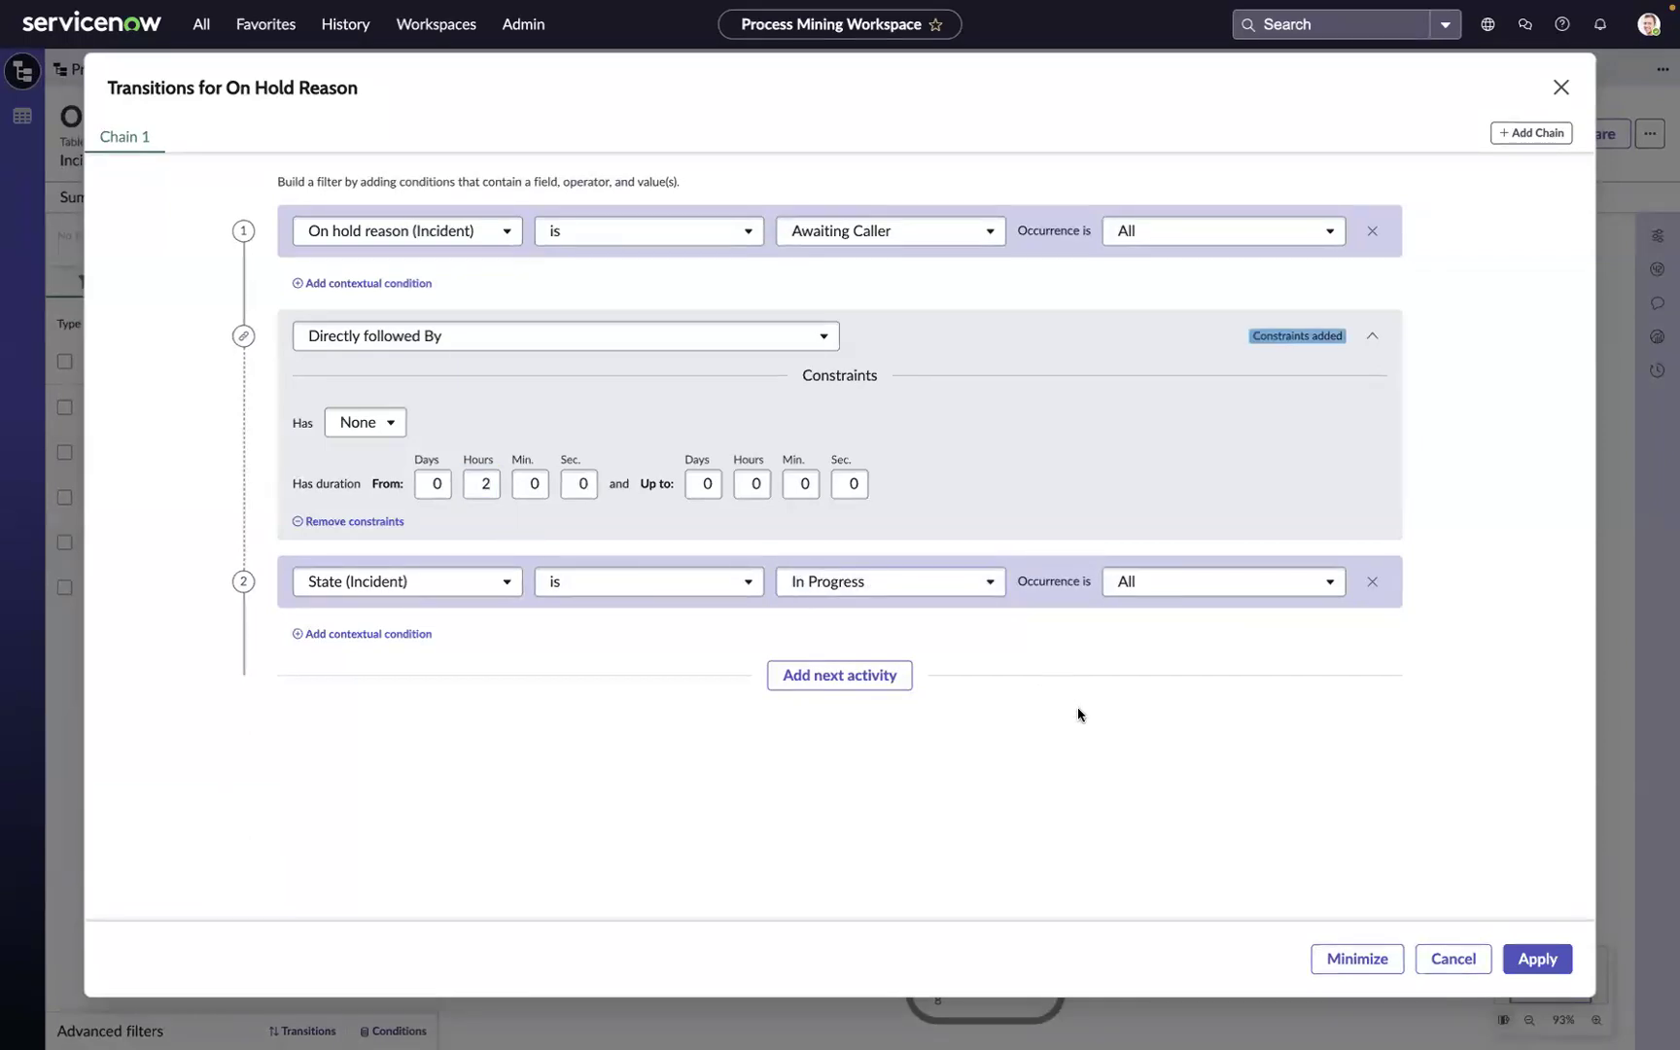
{"action": "left_click", "coordinate": [1537, 958]}
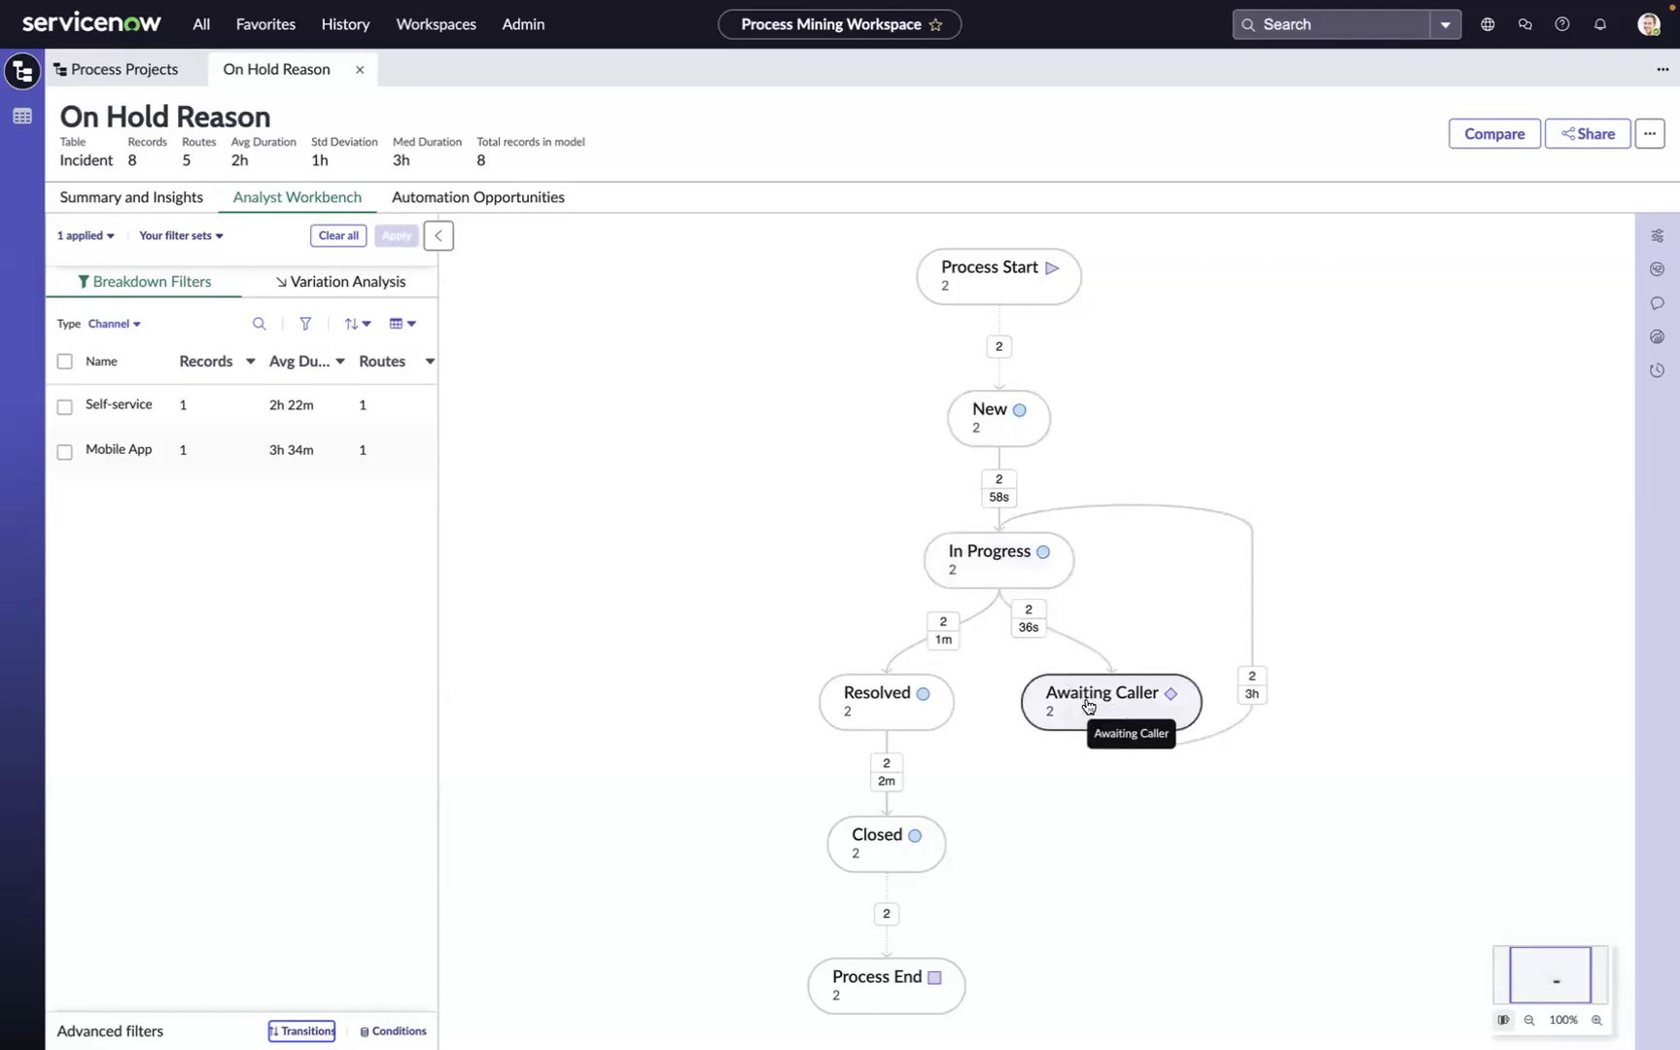
Step: Examine the Awaiting Caller to In Progress transition's details and its incident duration distribution
{"action": "left_click", "coordinate": [1249, 698]}
{"action": "mouse_move", "coordinate": [1392, 679]}
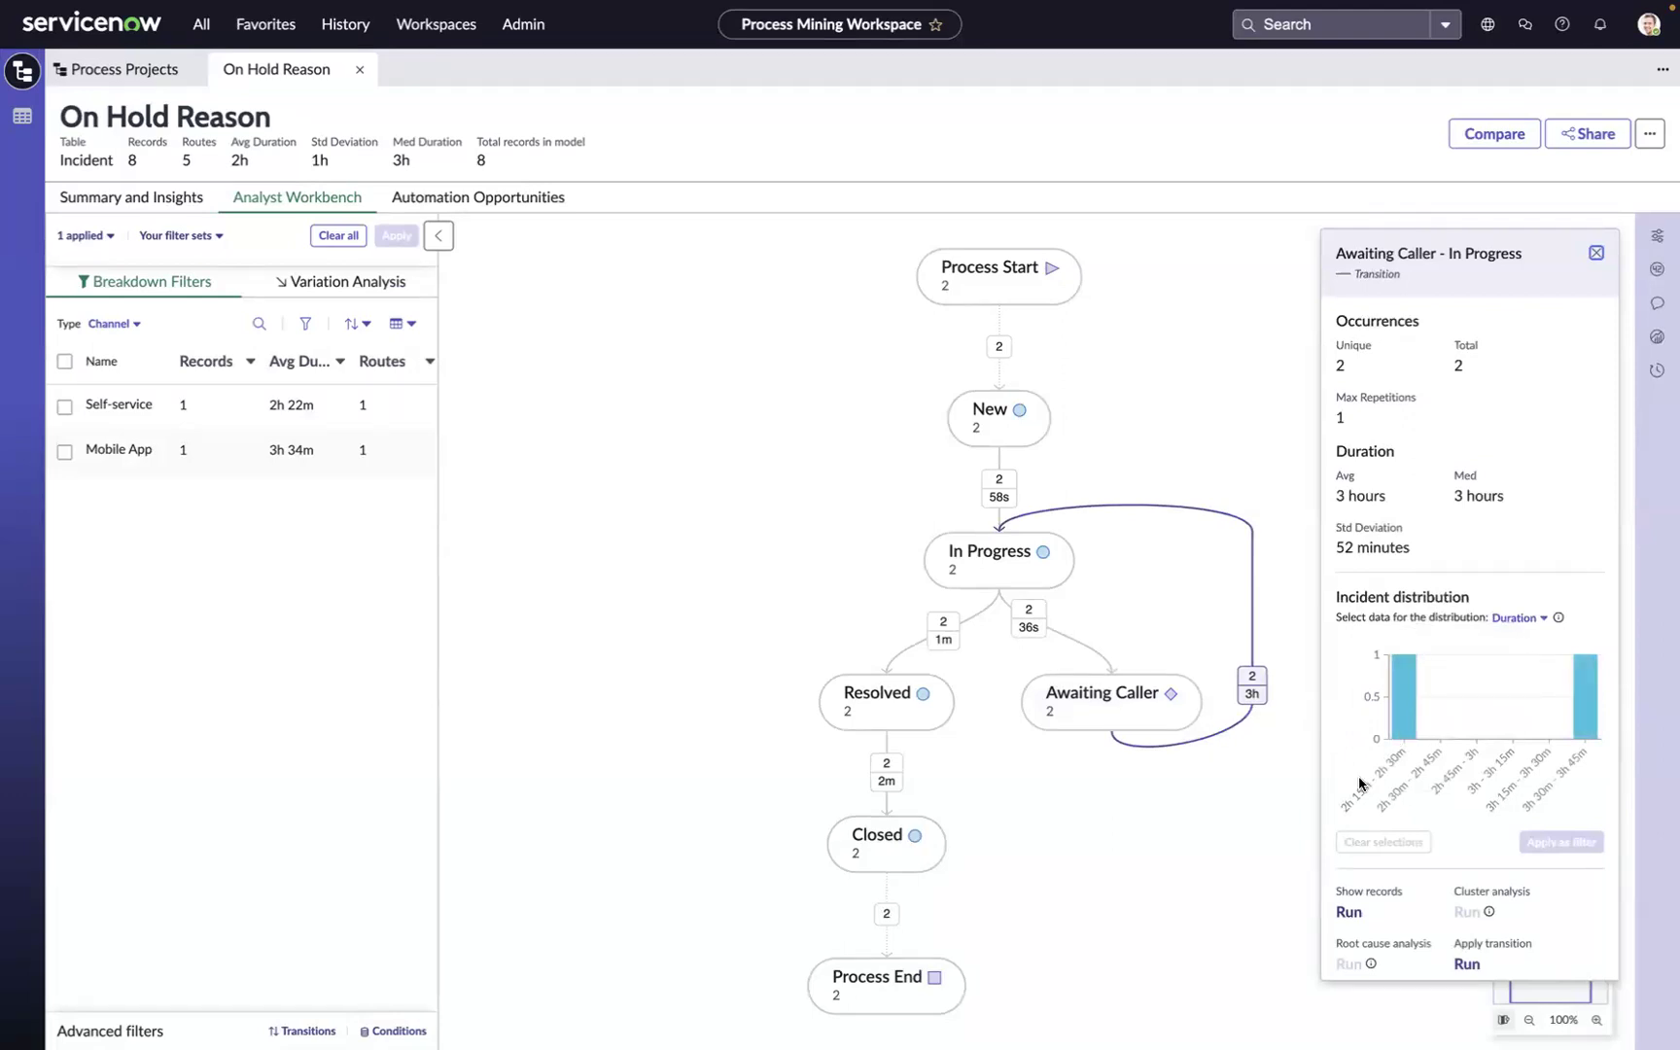
{"action": "mouse_move", "coordinate": [1592, 724]}
Step: Open the On Hold Reason project definition and review its Incident table configuration, including the filter conditions and activity definitions
{"action": "left_click", "coordinate": [1648, 136]}
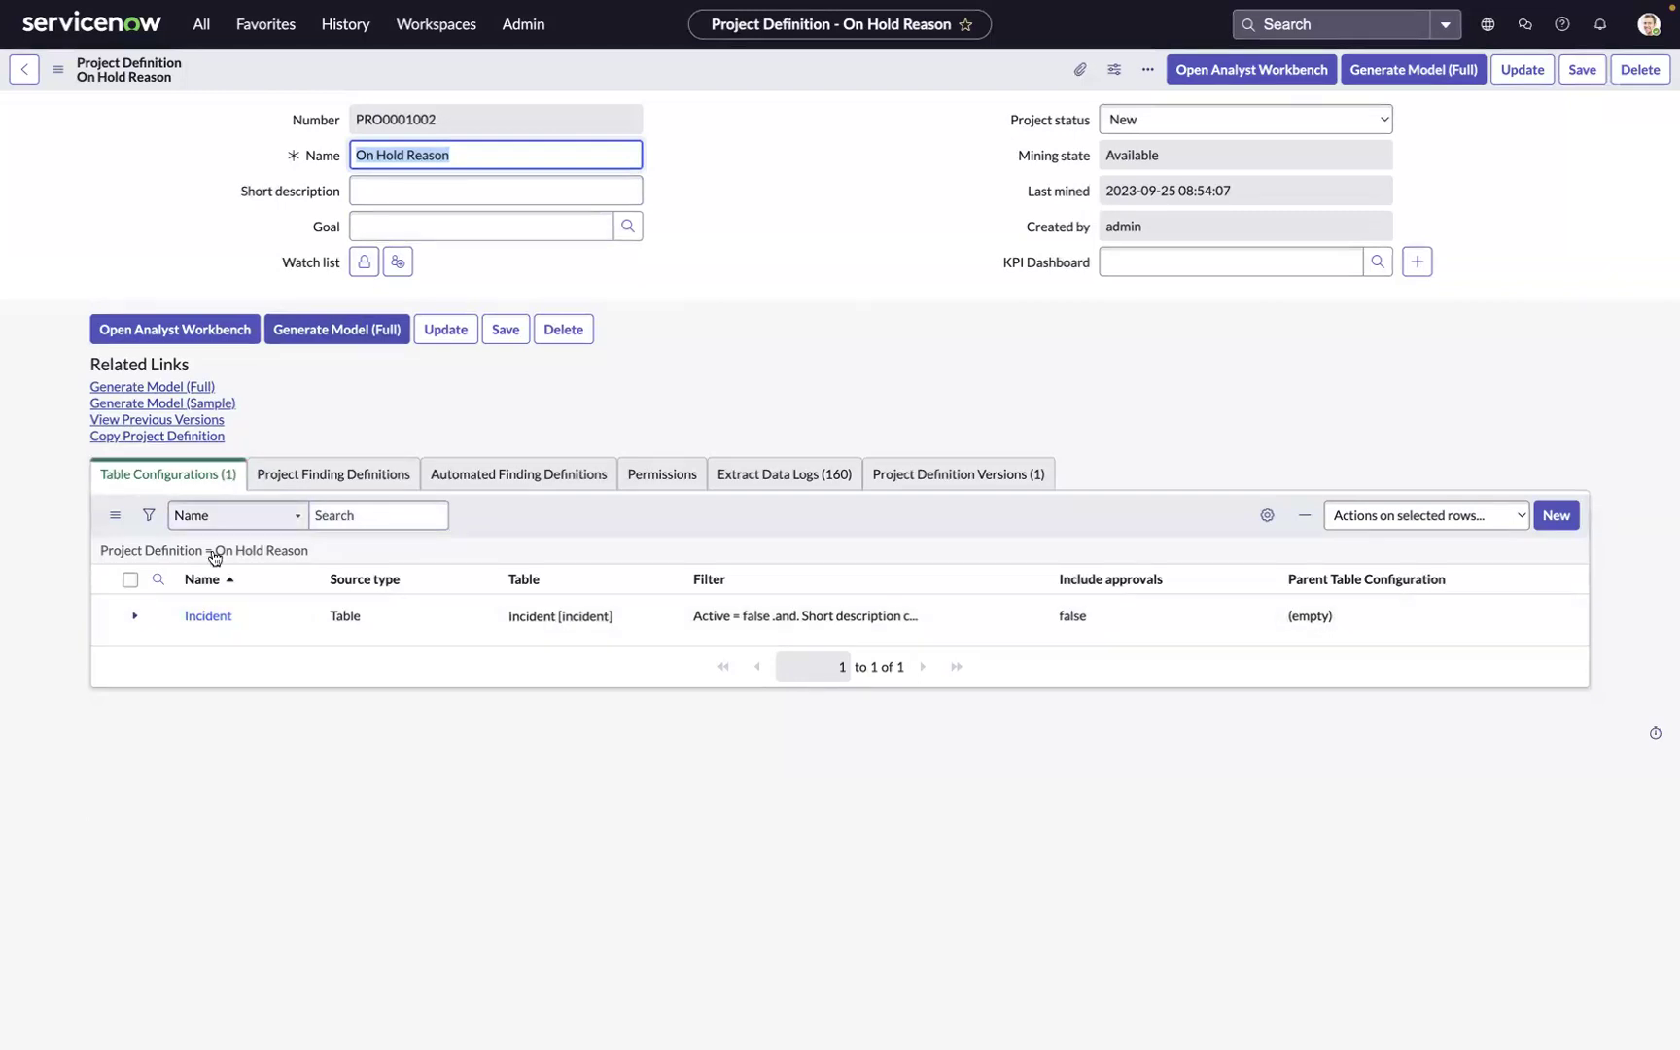
{"action": "left_click", "coordinate": [210, 616]}
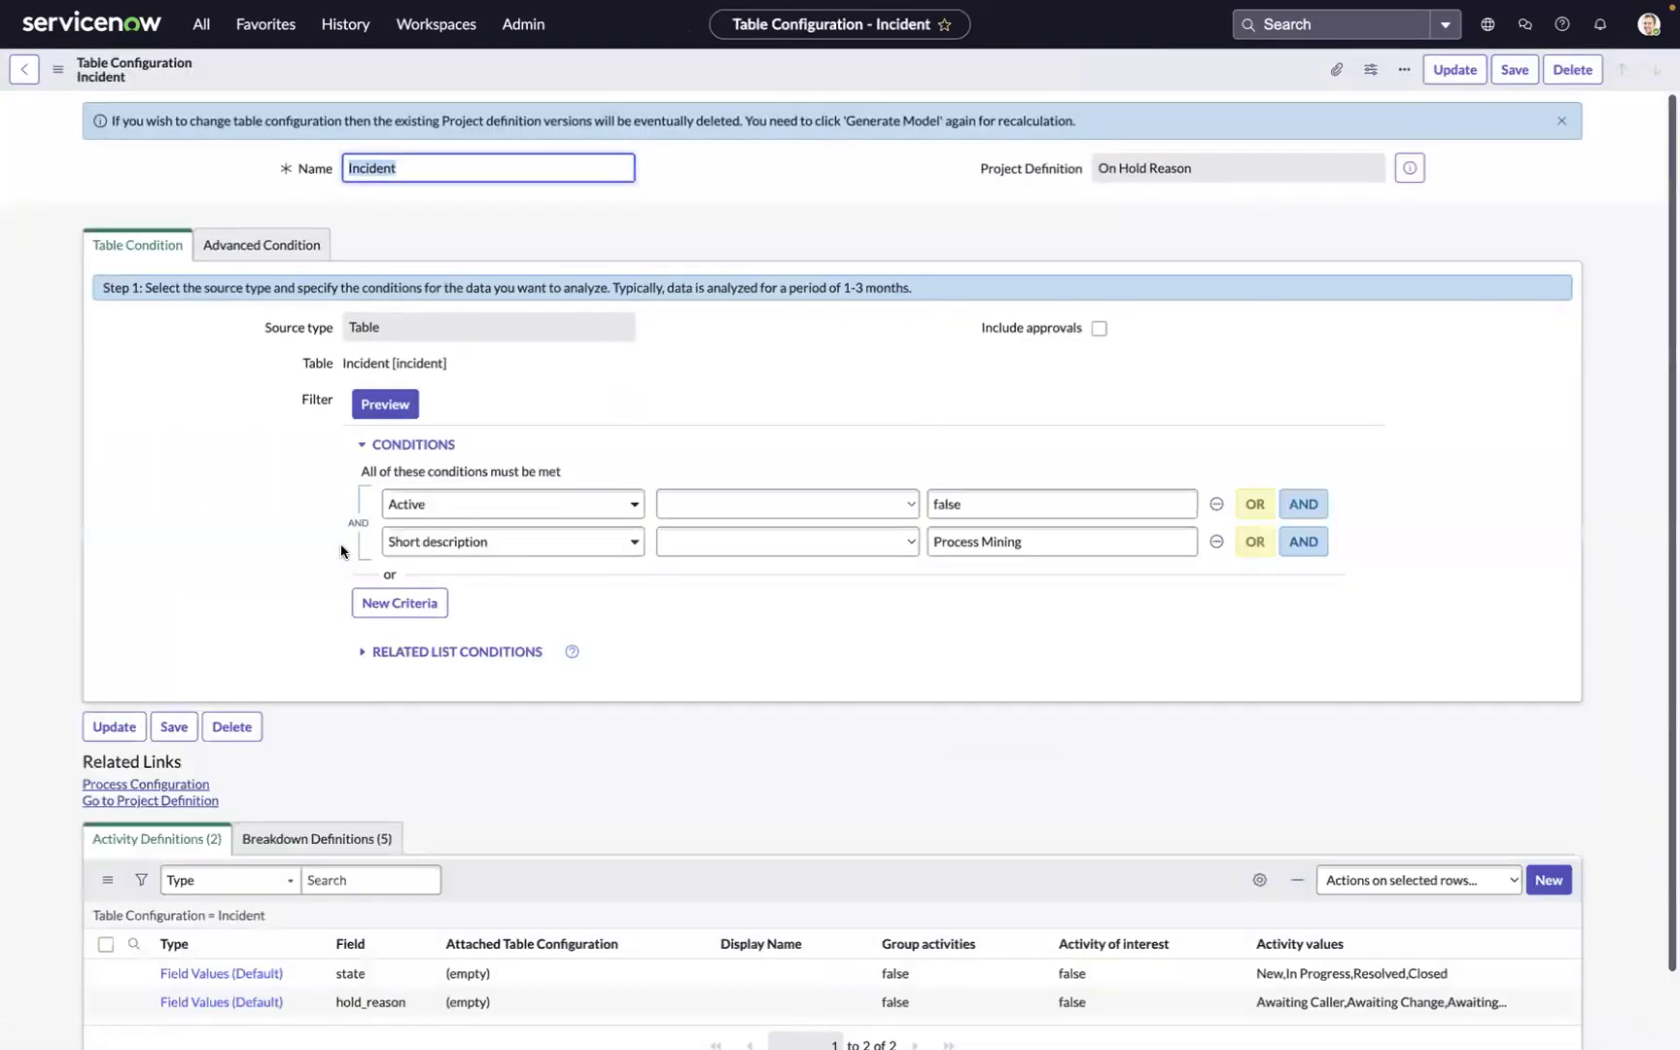
{"action": "scroll", "coordinate": [375, 535], "scroll_direction": "down", "scroll_amount": 1}
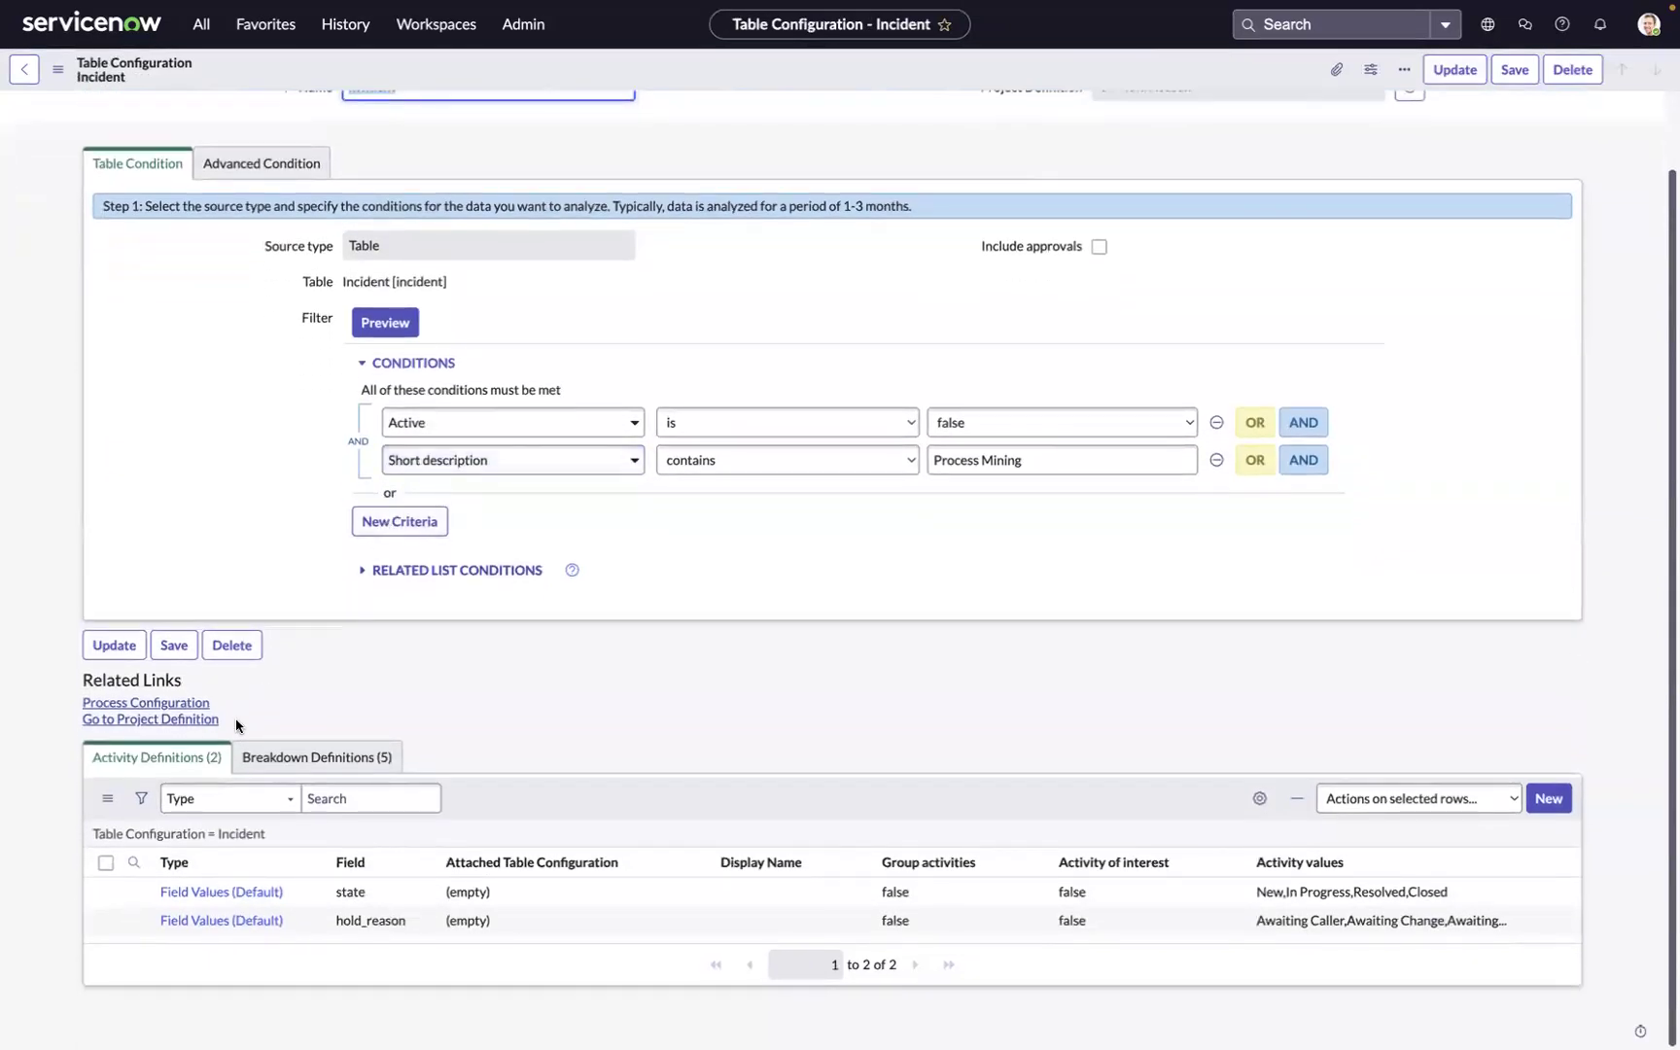
Step: Review the state and hold_reason activity definitions of the Incident table configuration, returning from each record
{"action": "left_click", "coordinate": [189, 893]}
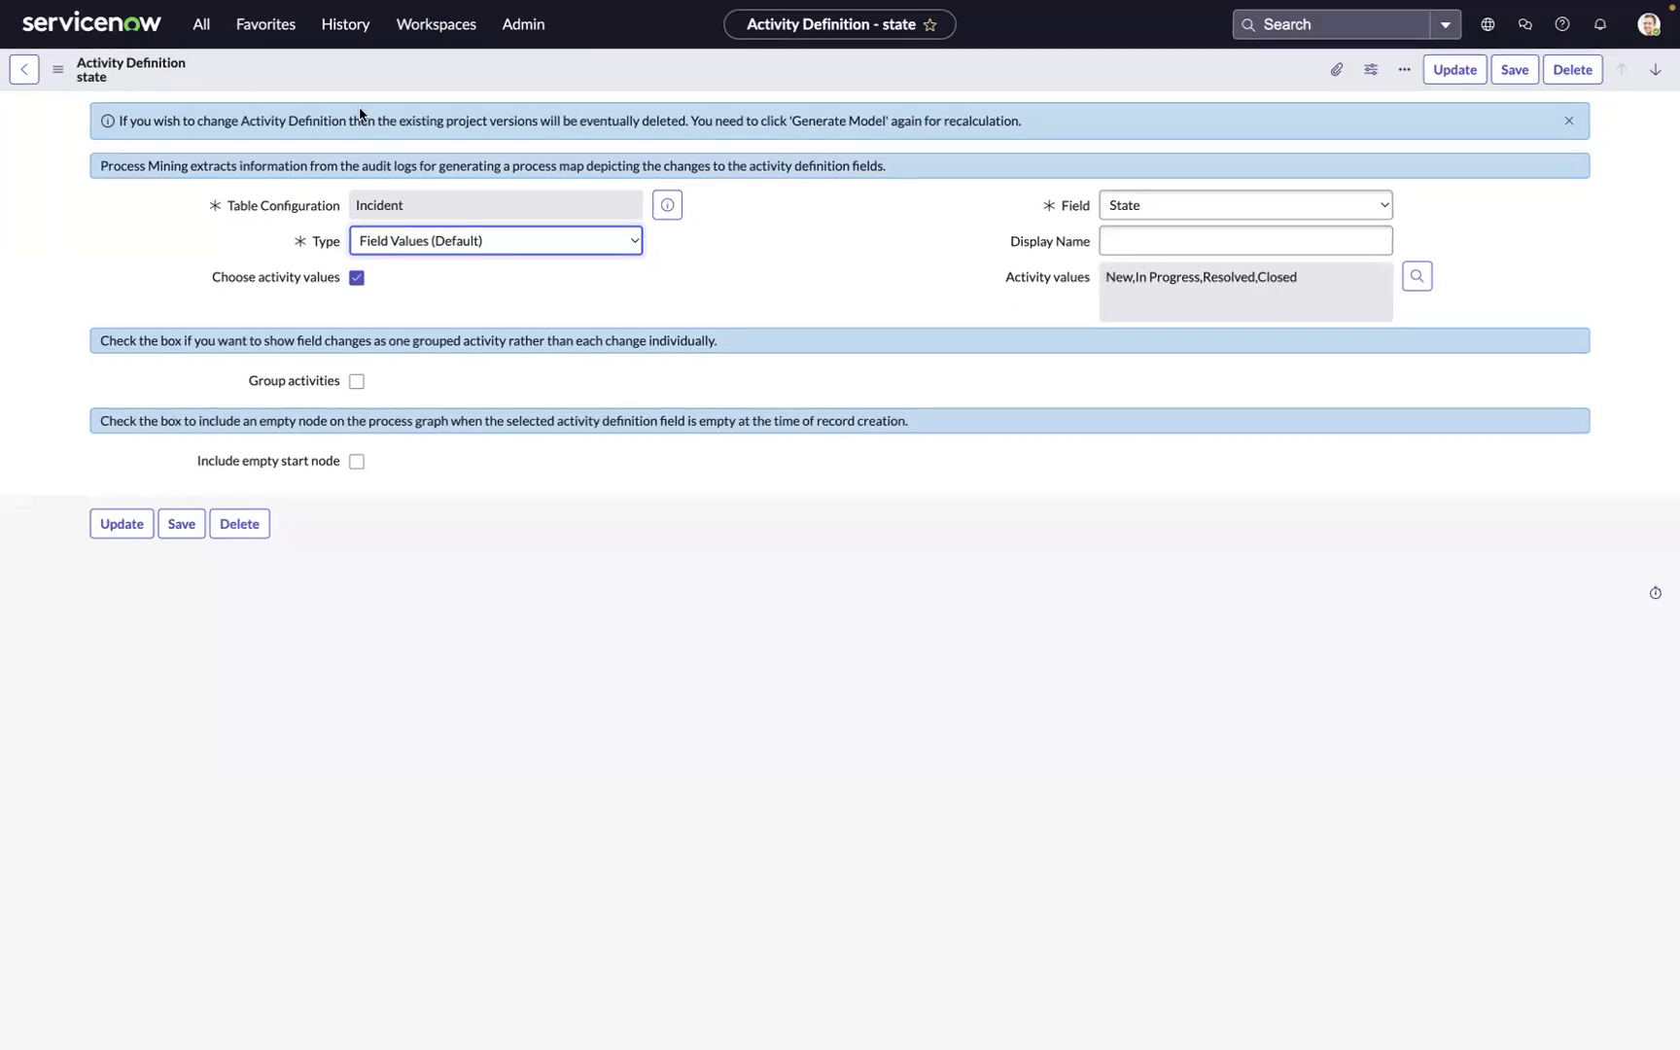
{"action": "left_click", "coordinate": [24, 69]}
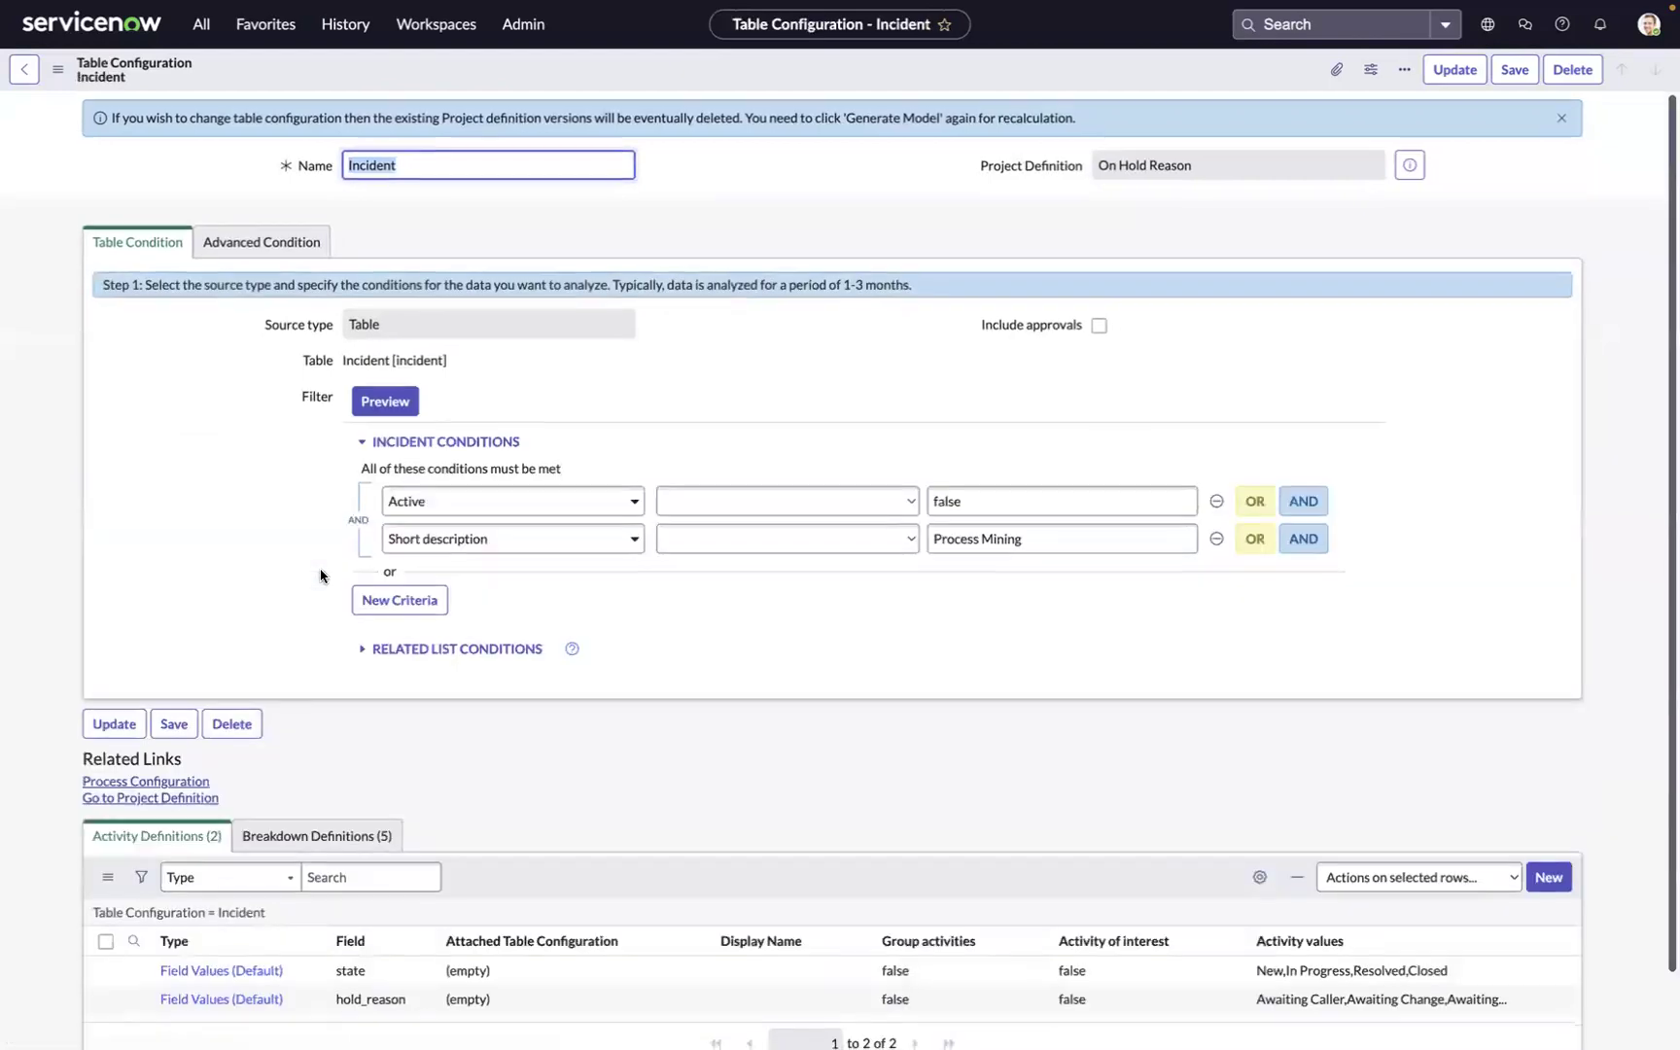
{"action": "scroll", "coordinate": [229, 883], "scroll_direction": "down", "scroll_amount": 1}
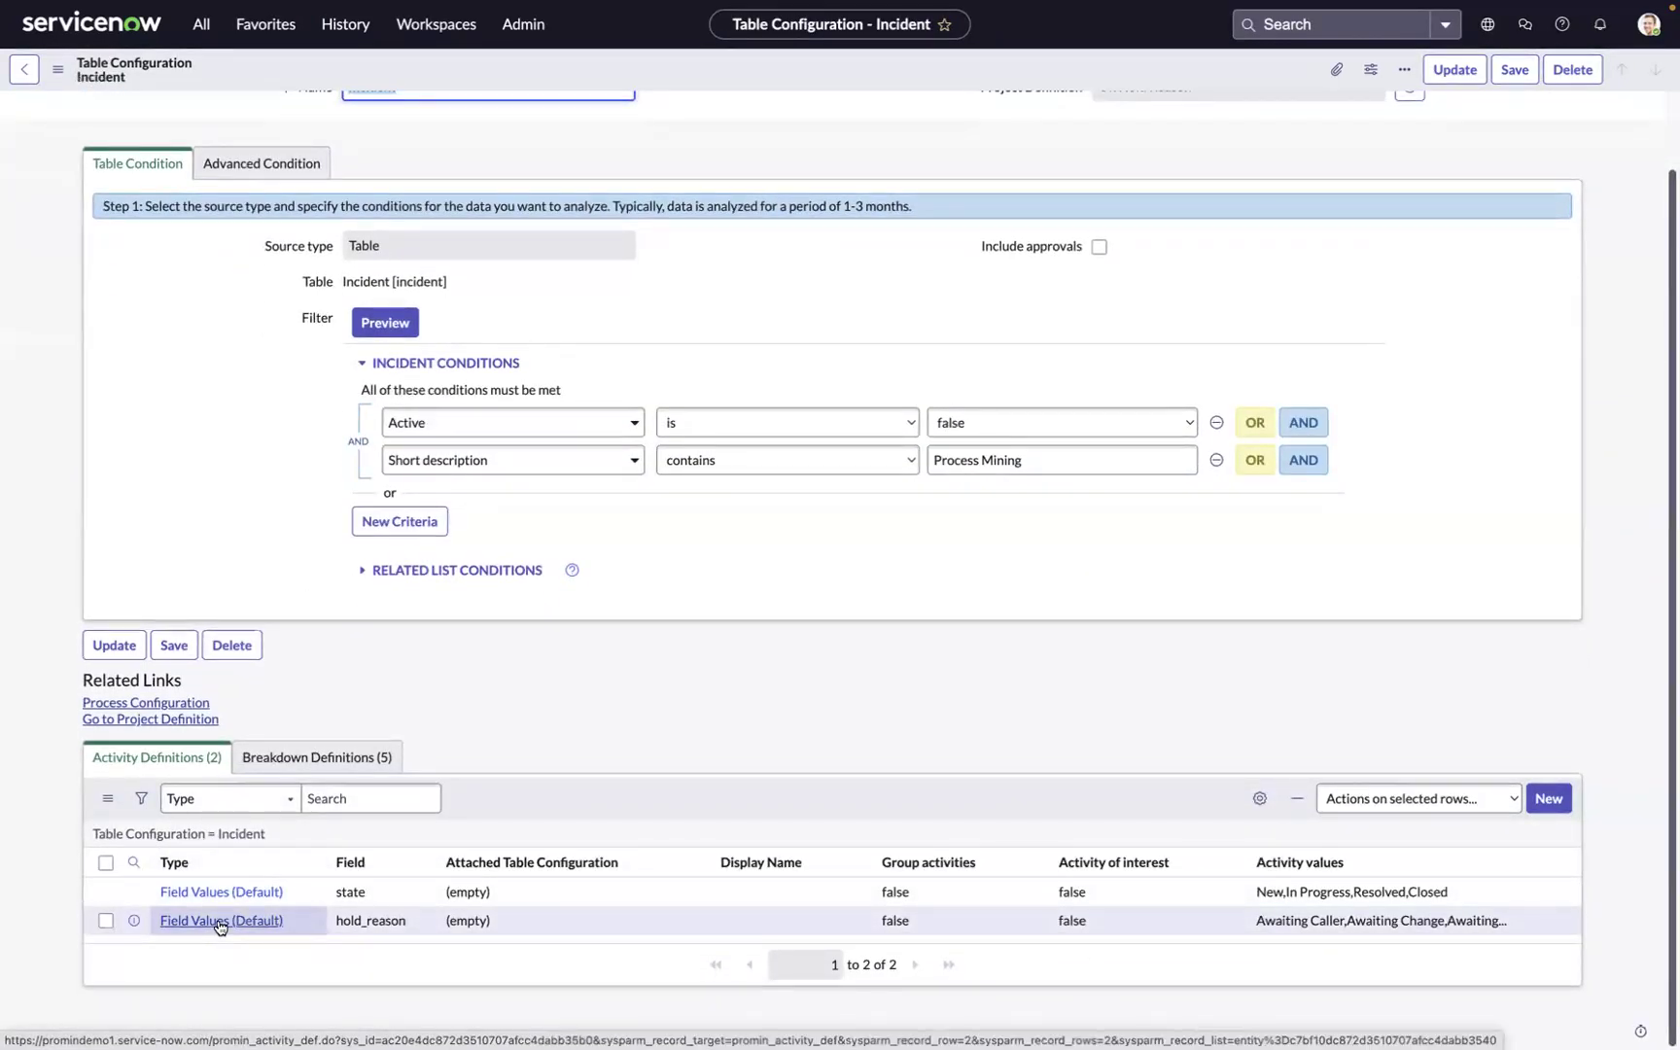
{"action": "left_click", "coordinate": [220, 923]}
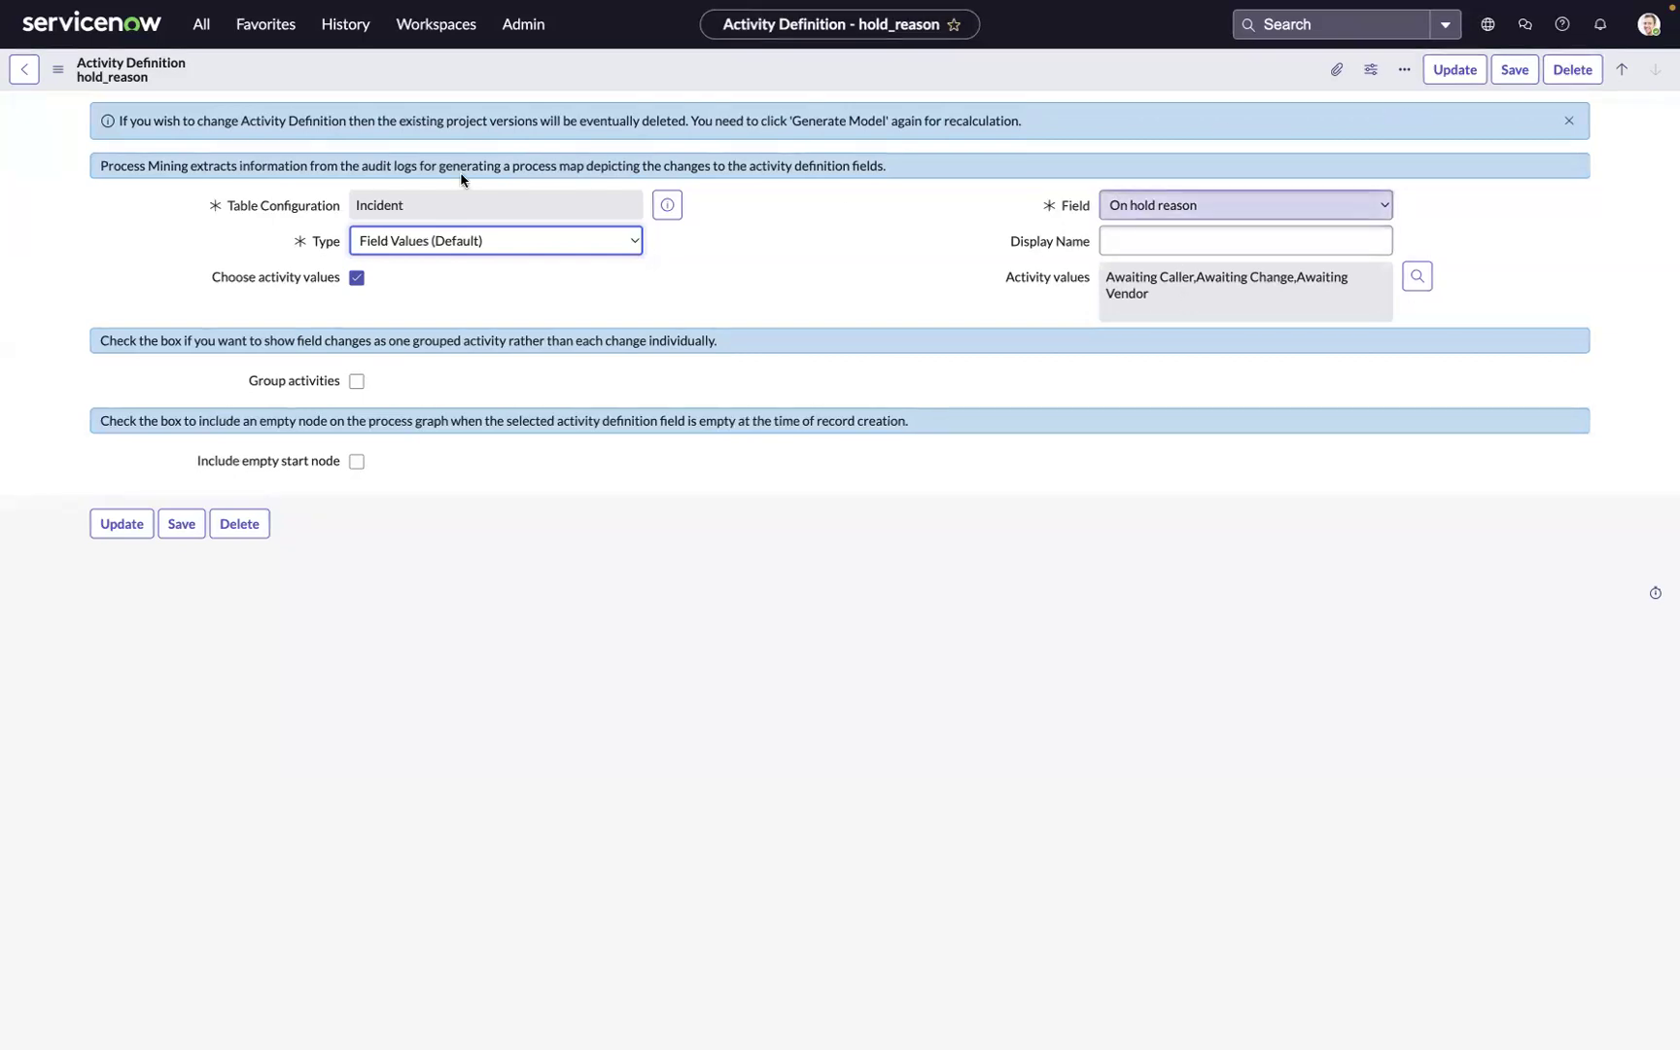
{"action": "left_click", "coordinate": [34, 75]}
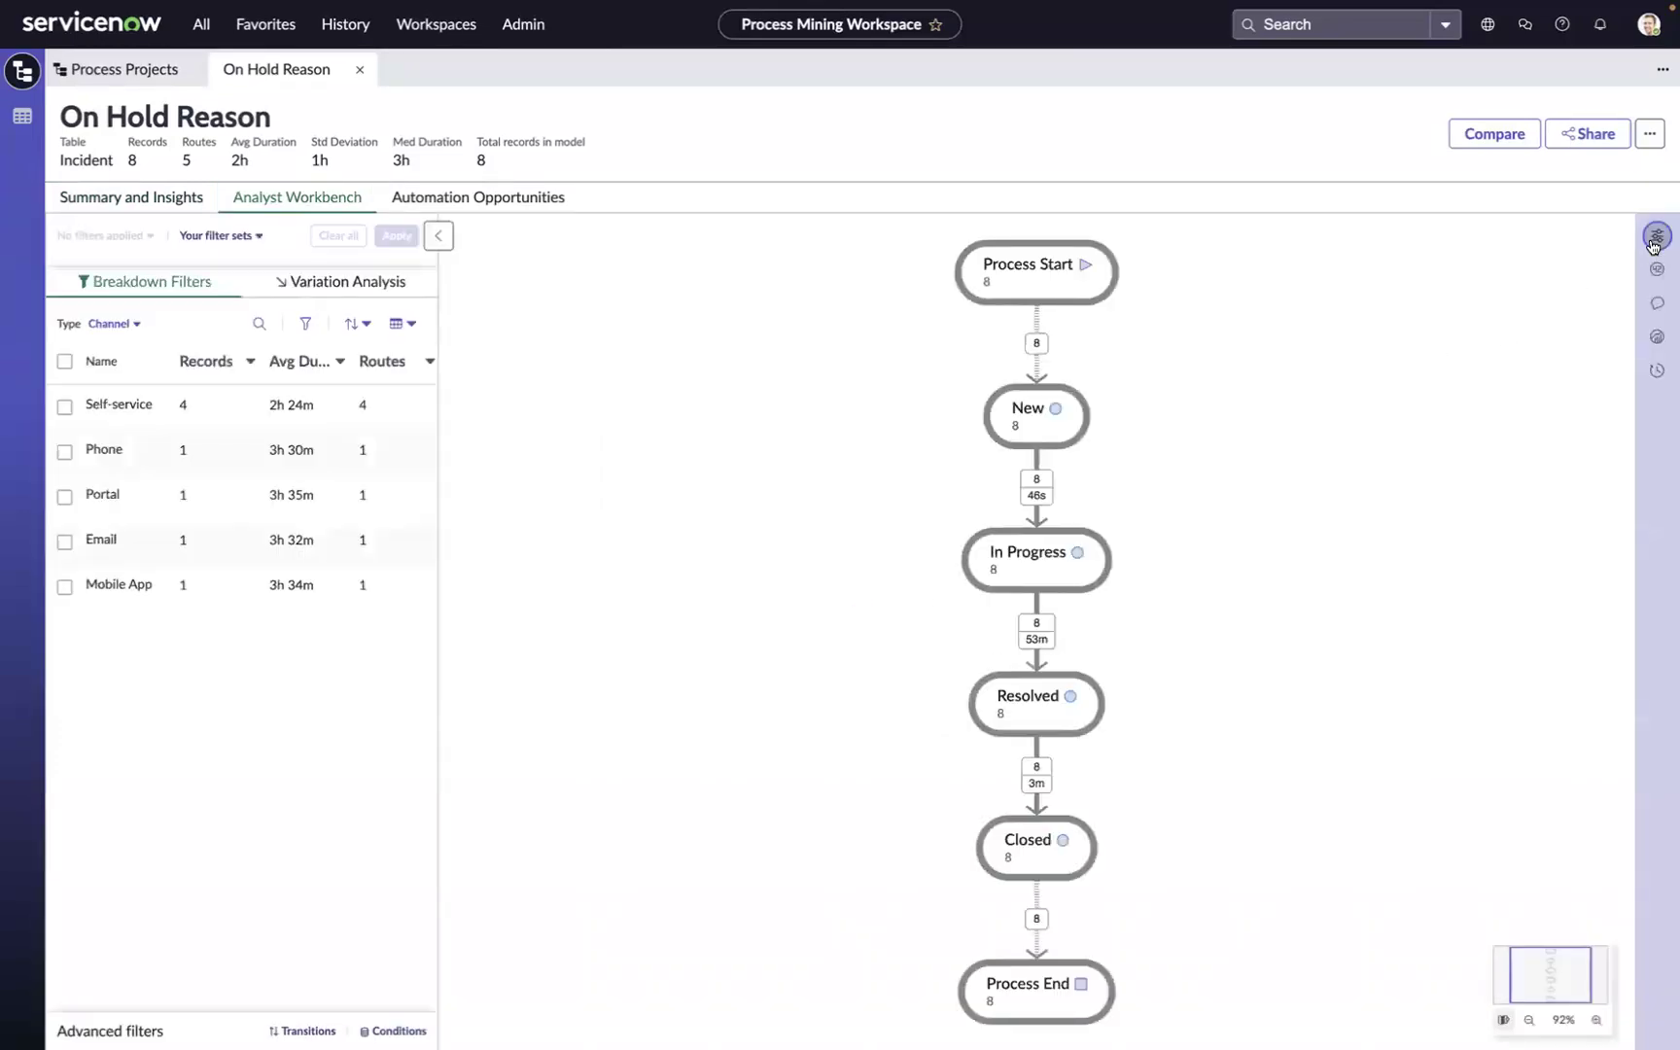
Step: Back in the On Hold Reason process map, set both the Connections and Activities levels to 100%
{"action": "left_click_drag", "start_coordinate": [1384, 406], "coordinate": [1639, 413]}
{"action": "left_click_drag", "start_coordinate": [1344, 355], "coordinate": [1590, 355]}
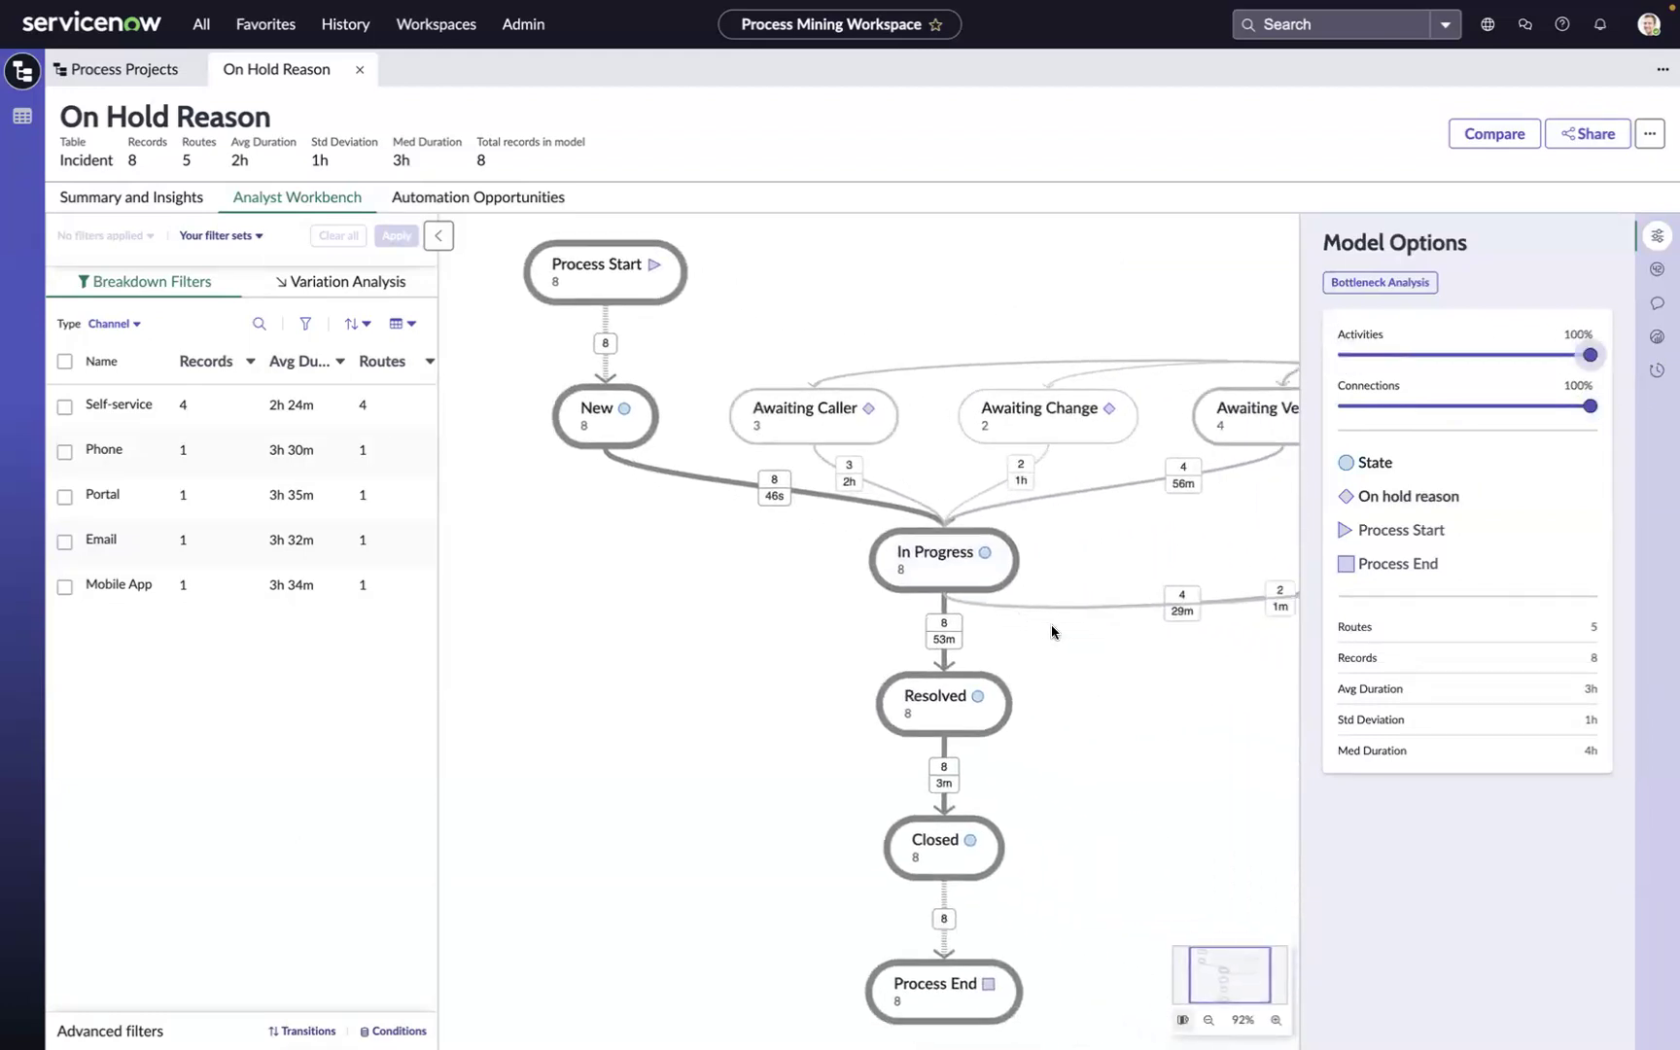